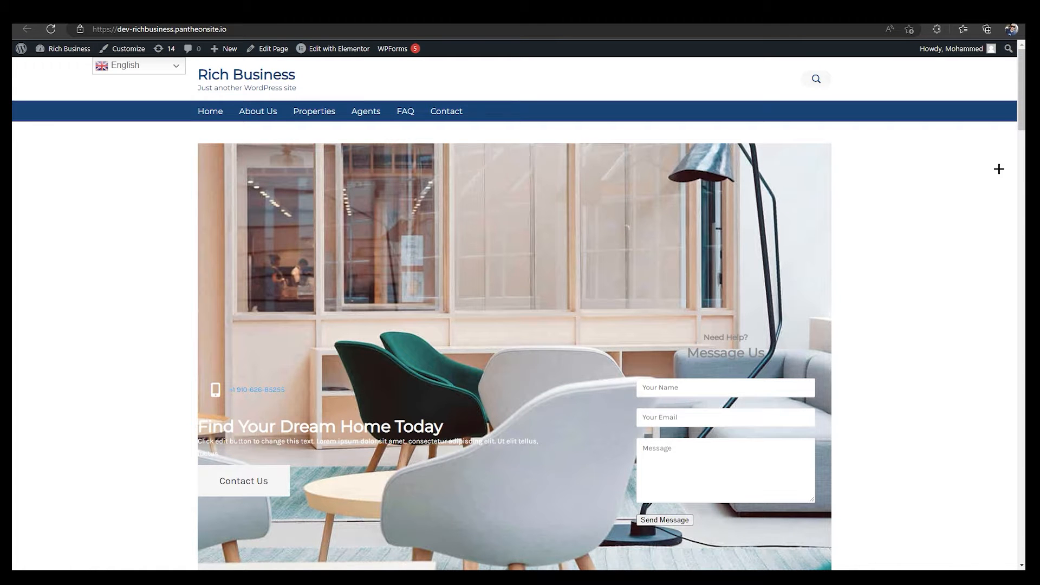
Step: Open the site's admin dashboard and search the plugins available to add for "astra"
{"action": "left_click_drag", "start_coordinate": [1022, 122], "coordinate": [1021, 363]}
{"action": "left_click", "coordinate": [69, 49]}
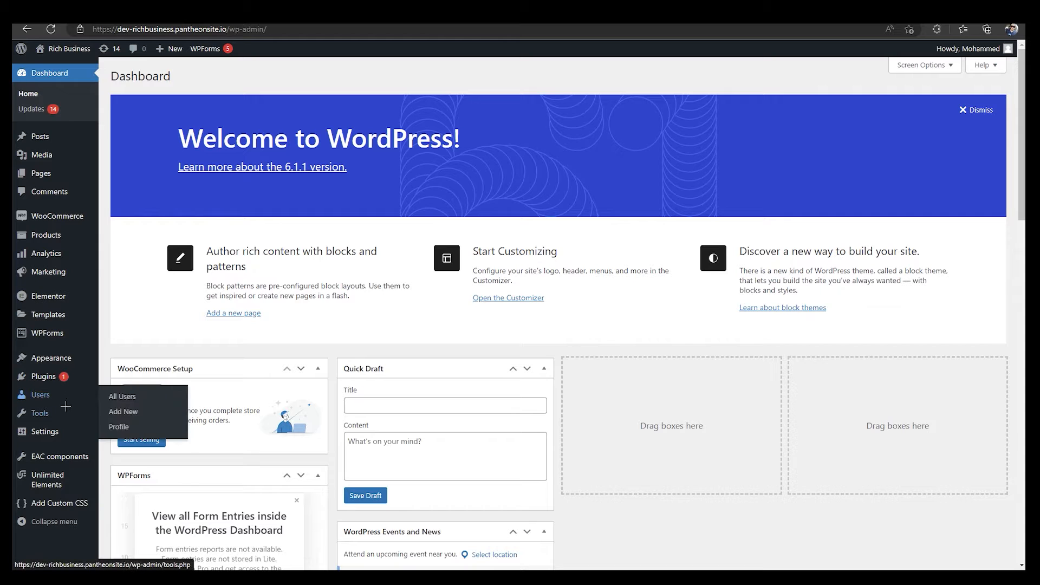
{"action": "mouse_move", "coordinate": [60, 372]}
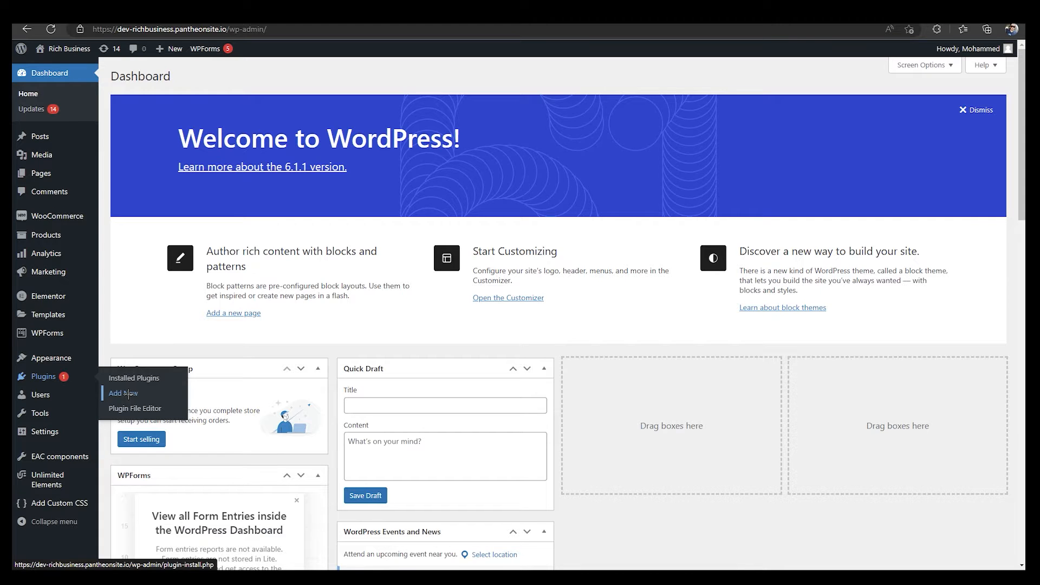
{"action": "left_click", "coordinate": [125, 394]}
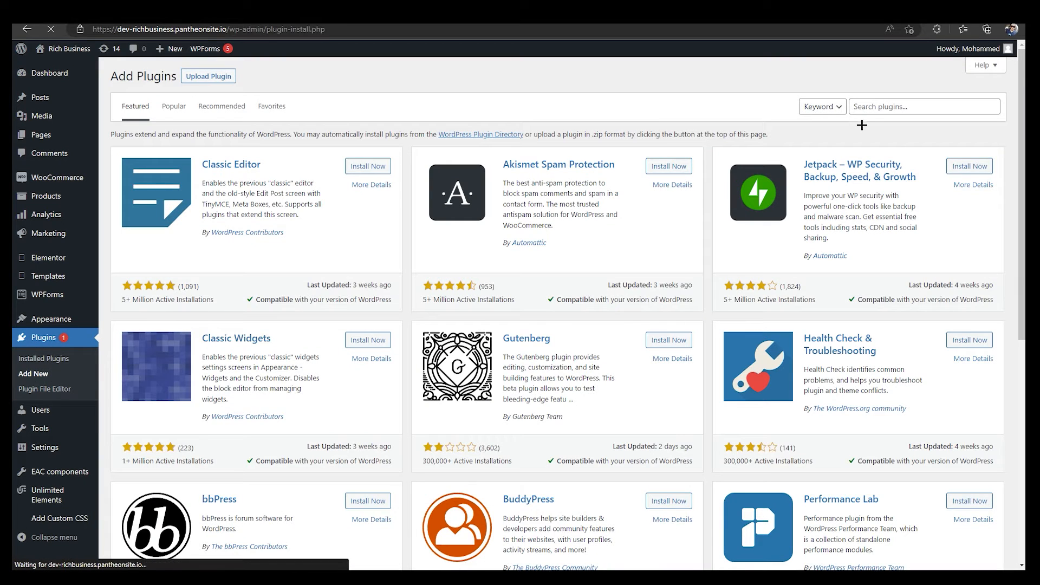
{"action": "left_click", "coordinate": [889, 106]}
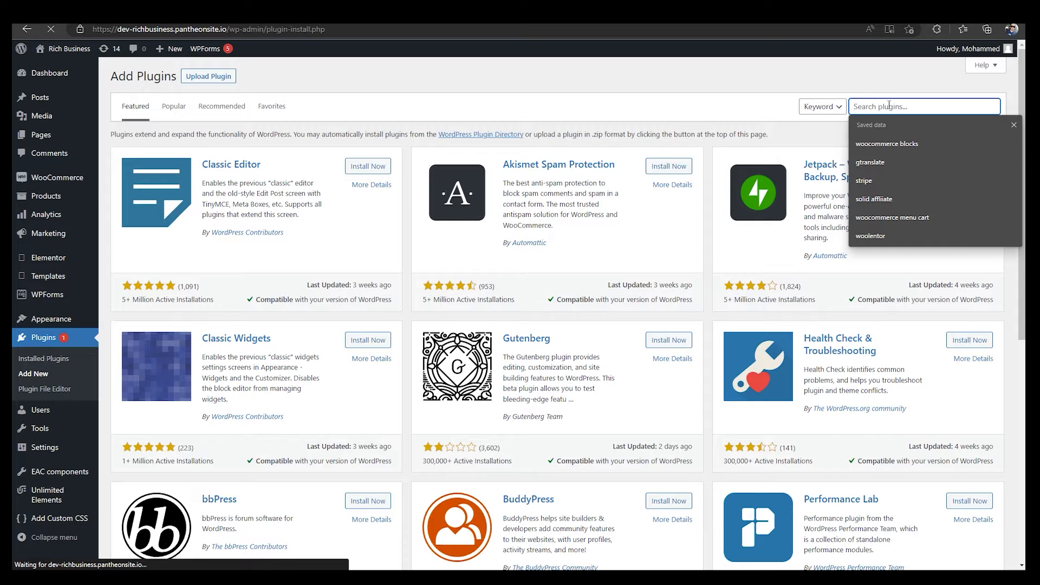
{"action": "type", "text": "astra"}
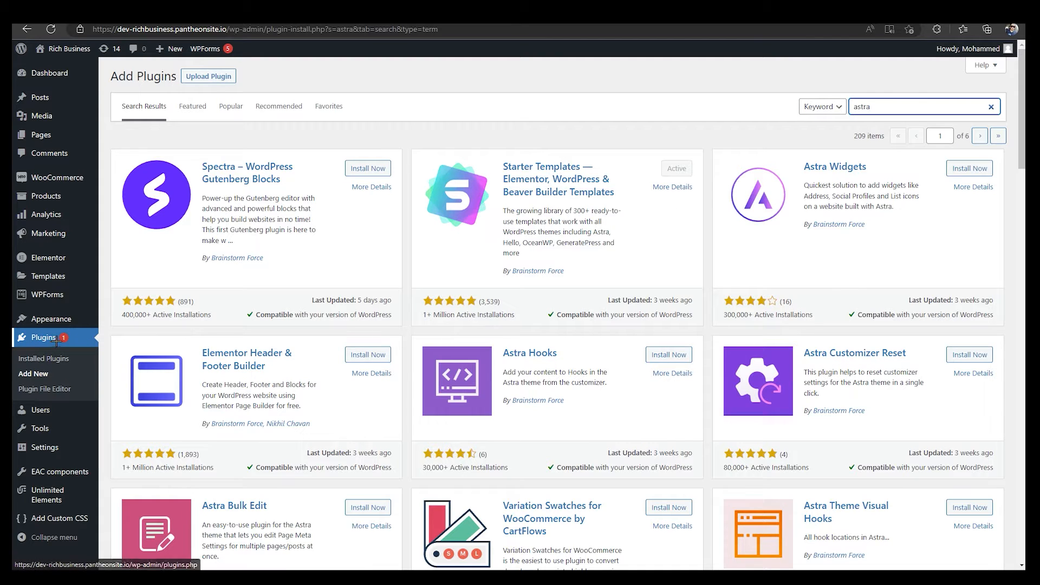
Step: Go through the installed plugins to the Starter Templates library and browse its Elementor website designs
{"action": "left_click", "coordinate": [56, 359]}
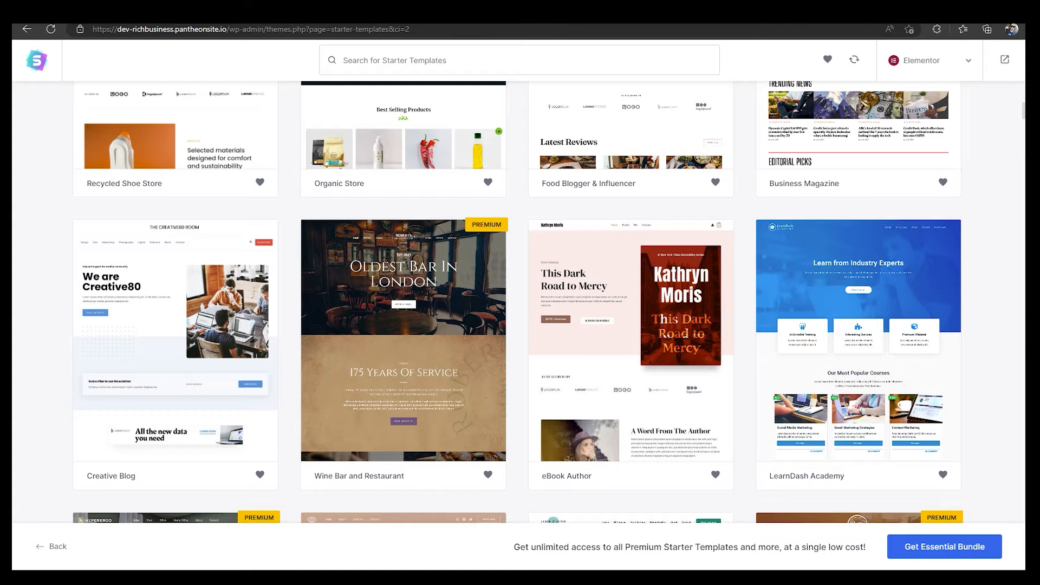
{"action": "scroll", "coordinate": [1011, 444], "scroll_direction": "up", "scroll_amount": 12}
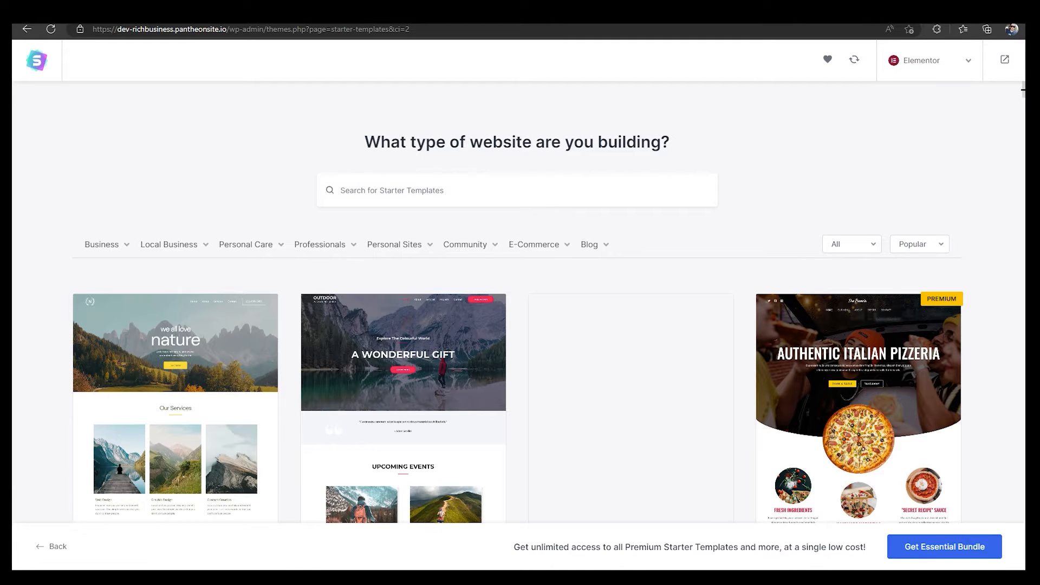
{"action": "scroll", "coordinate": [519, 320], "scroll_direction": "down", "scroll_amount": 1}
{"action": "scroll", "coordinate": [518, 321], "scroll_direction": "down", "scroll_amount": 6}
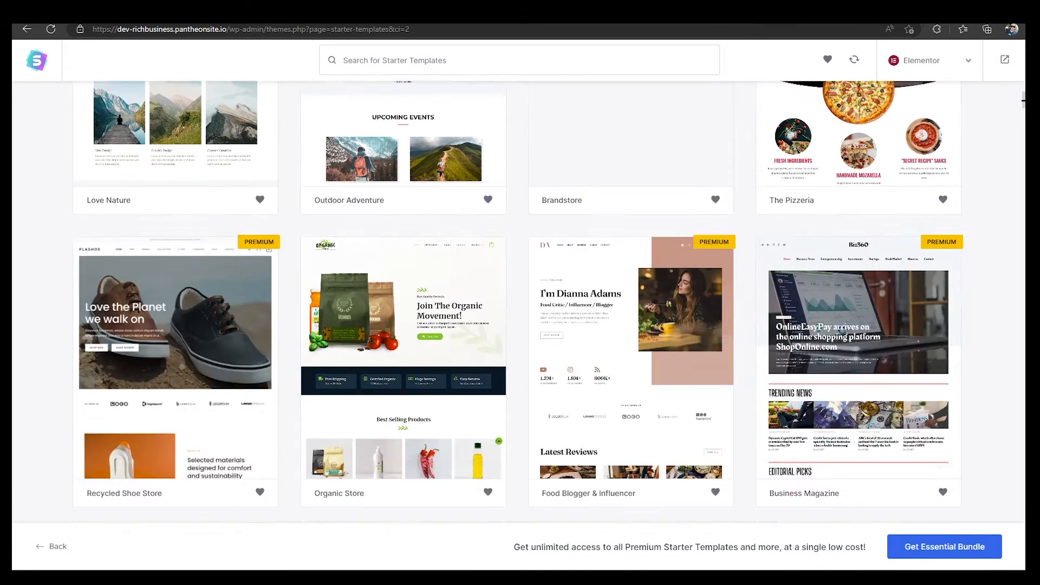
{"action": "scroll", "coordinate": [1023, 103], "scroll_direction": "down", "scroll_amount": 4}
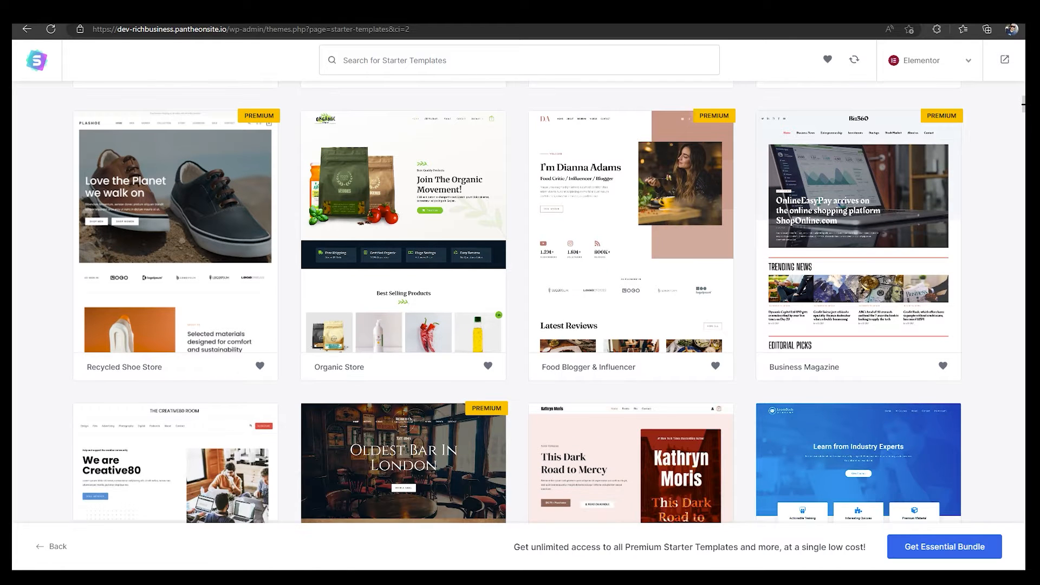
{"action": "scroll", "coordinate": [1023, 113], "scroll_direction": "down", "scroll_amount": 3}
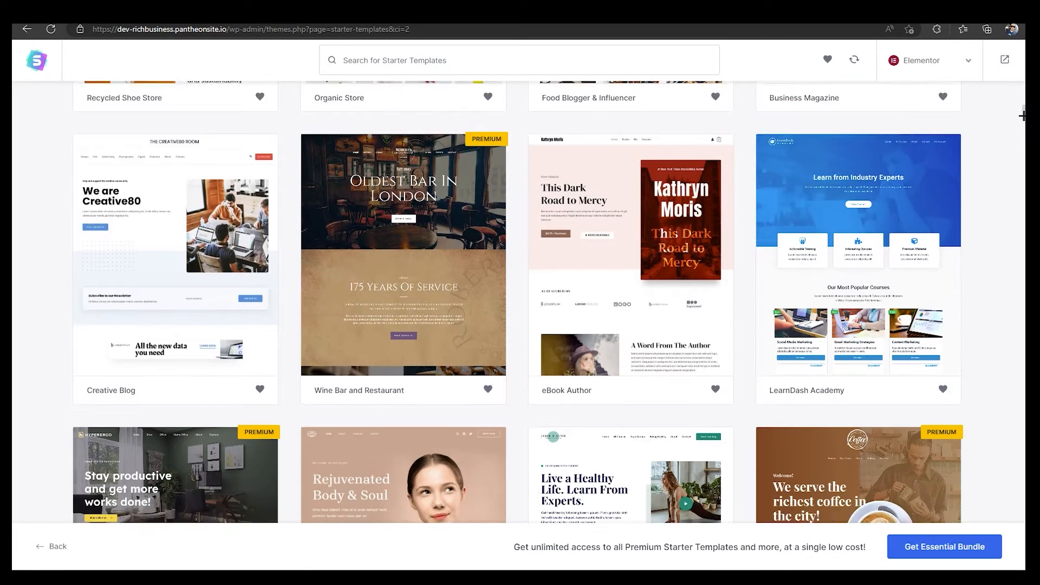
{"action": "scroll", "coordinate": [1023, 106], "scroll_direction": "up", "scroll_amount": 6}
{"action": "scroll", "coordinate": [1023, 103], "scroll_direction": "up", "scroll_amount": 2}
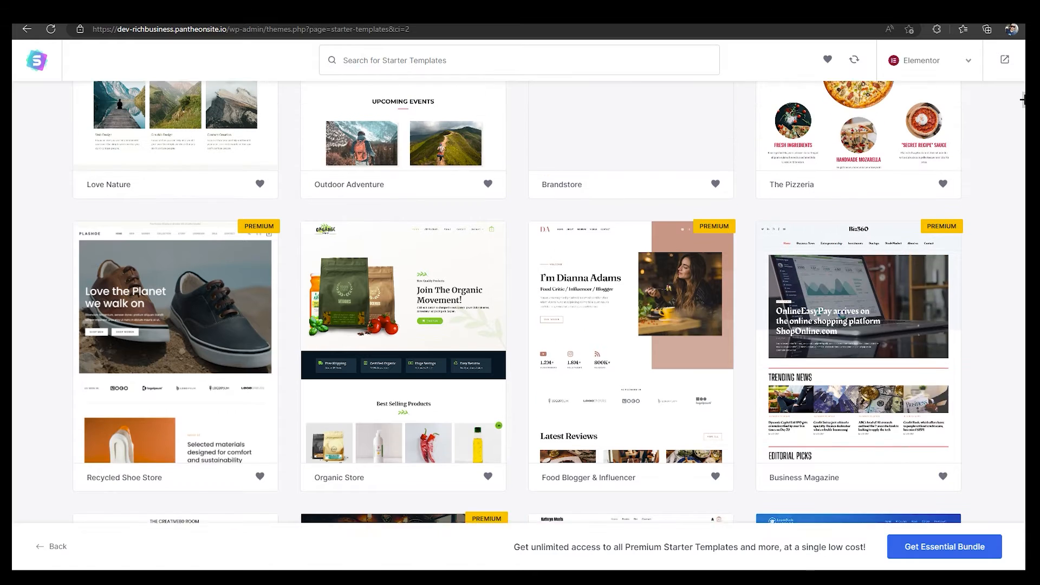
{"action": "scroll", "coordinate": [1023, 99], "scroll_direction": "up", "scroll_amount": 1}
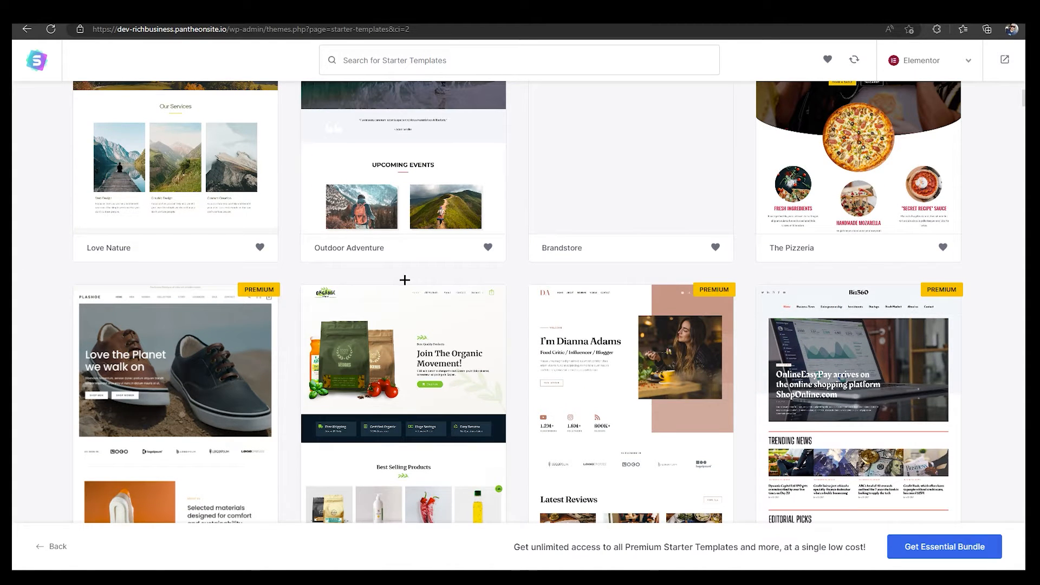
{"action": "scroll", "coordinate": [405, 279], "scroll_direction": "up", "scroll_amount": 4}
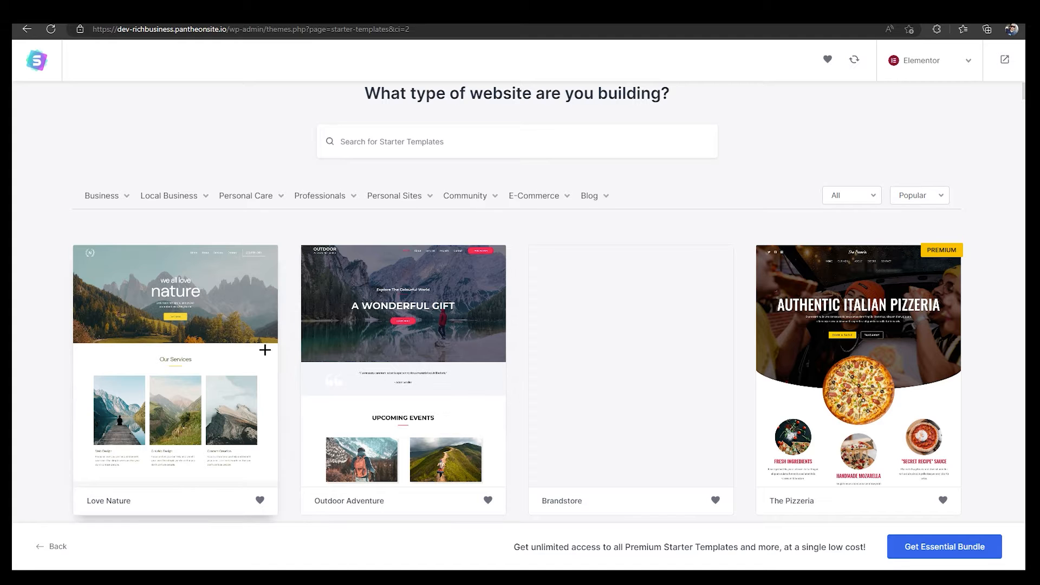
{"action": "scroll", "coordinate": [357, 360], "scroll_direction": "down", "scroll_amount": 4}
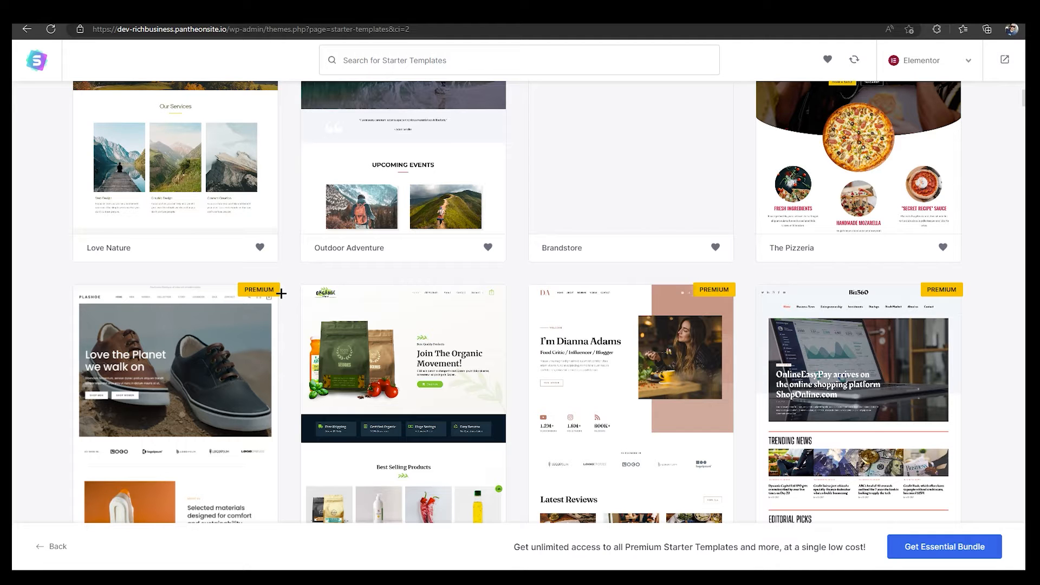
{"action": "scroll", "coordinate": [174, 417], "scroll_direction": "down", "scroll_amount": 4}
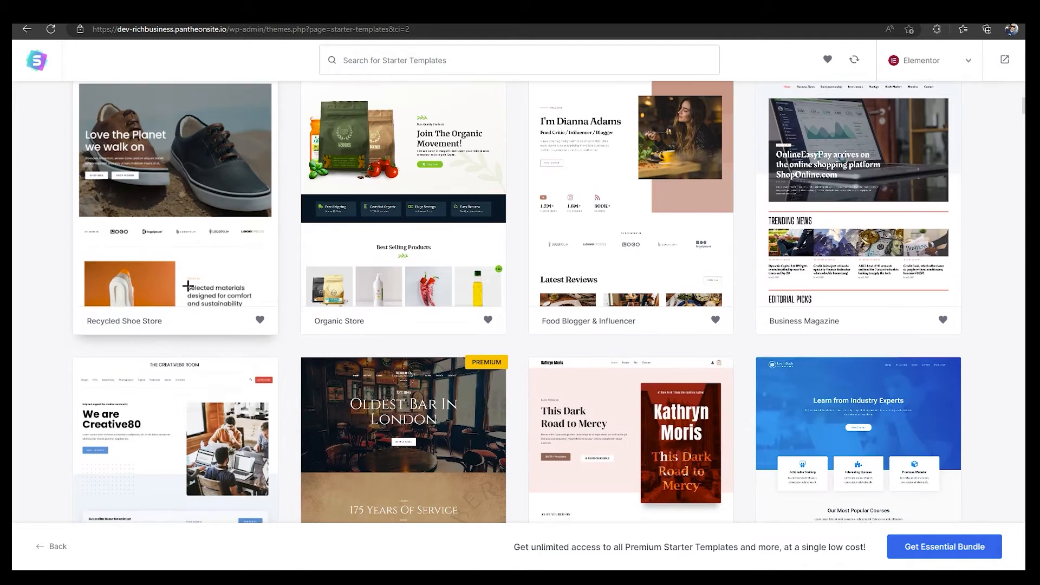
{"action": "scroll", "coordinate": [352, 318], "scroll_direction": "up", "scroll_amount": 3}
{"action": "scroll", "coordinate": [347, 357], "scroll_direction": "up", "scroll_amount": 7}
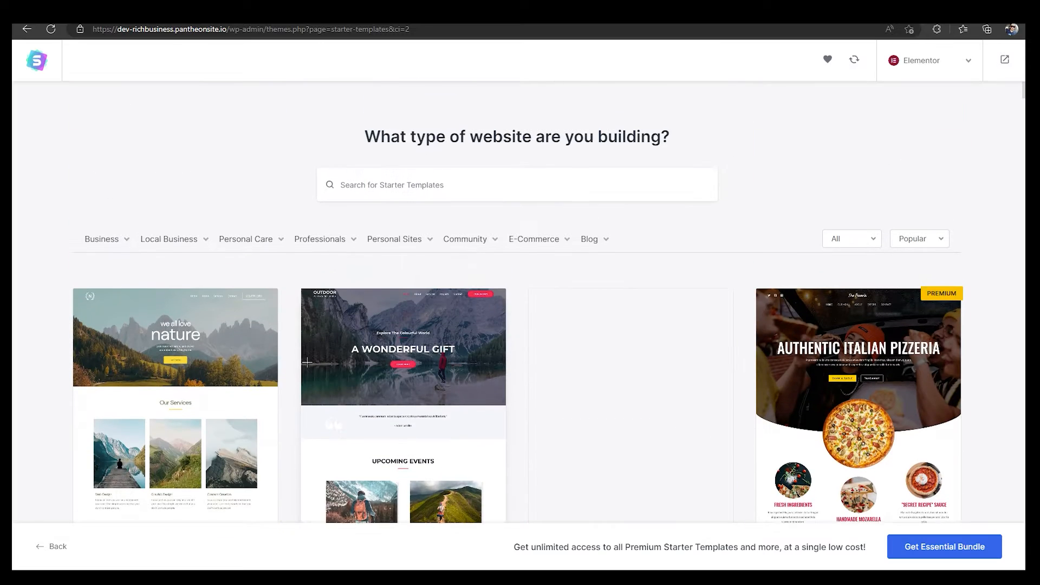
{"action": "scroll", "coordinate": [864, 367], "scroll_direction": "down", "scroll_amount": 6}
{"action": "scroll", "coordinate": [734, 427], "scroll_direction": "down", "scroll_amount": 4}
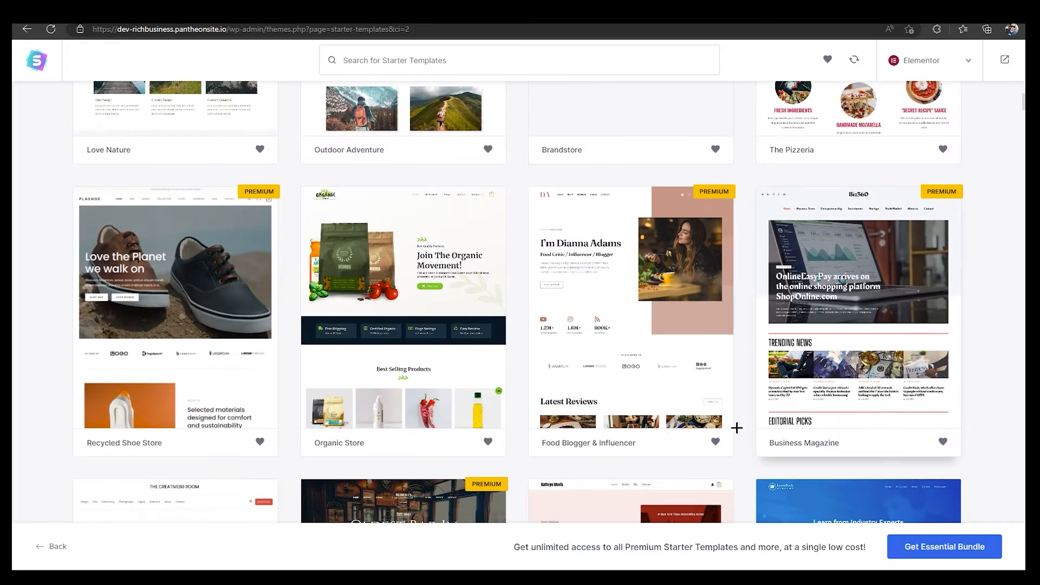
{"action": "scroll", "coordinate": [417, 379], "scroll_direction": "up", "scroll_amount": 10}
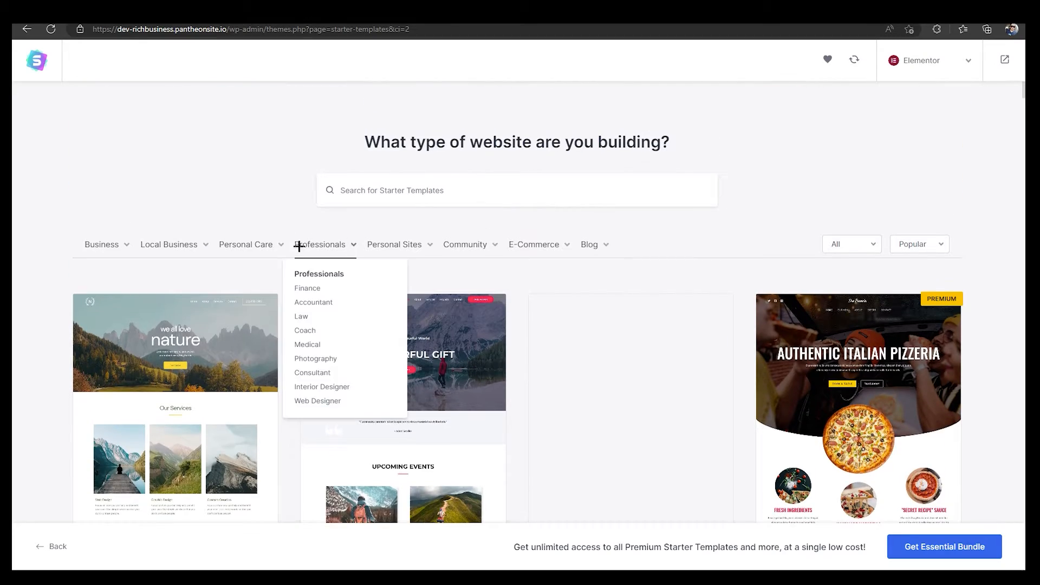
Step: Filter the starter templates by the Real Estate business category and open the free purple Real Estate template
{"action": "mouse_move", "coordinate": [174, 250]}
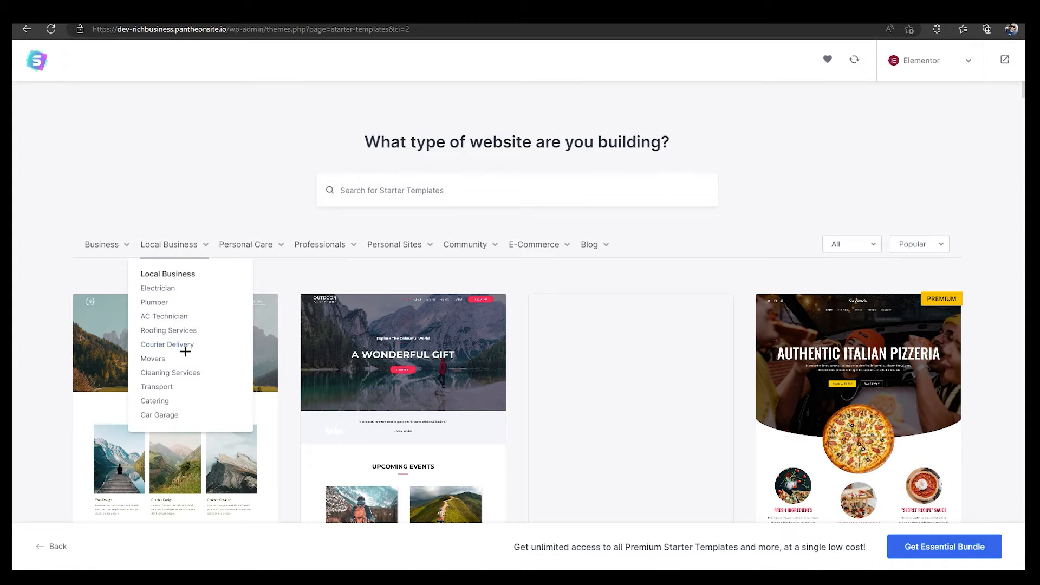
{"action": "mouse_move", "coordinate": [107, 245]}
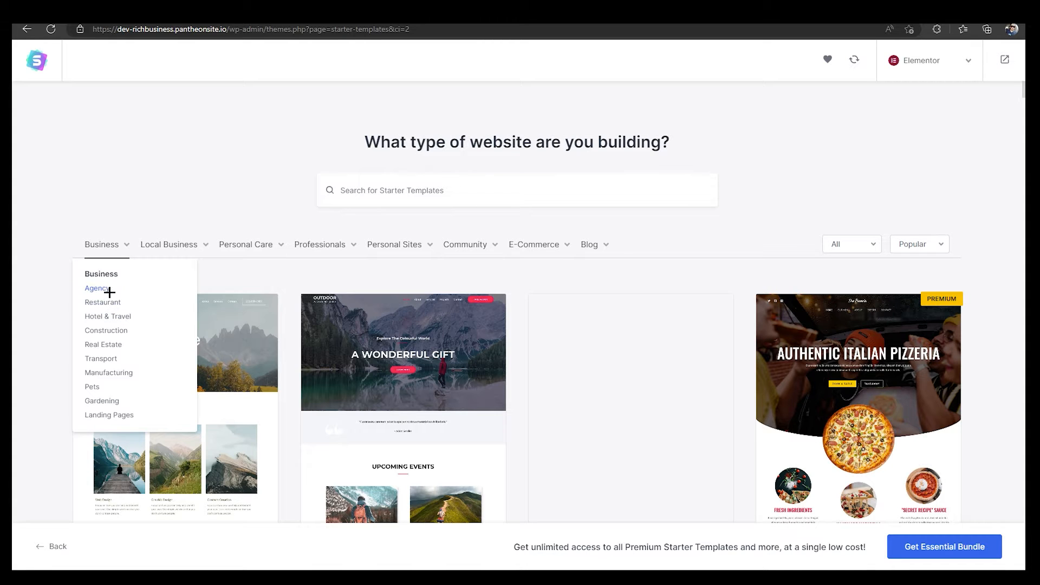
{"action": "left_click", "coordinate": [116, 343]}
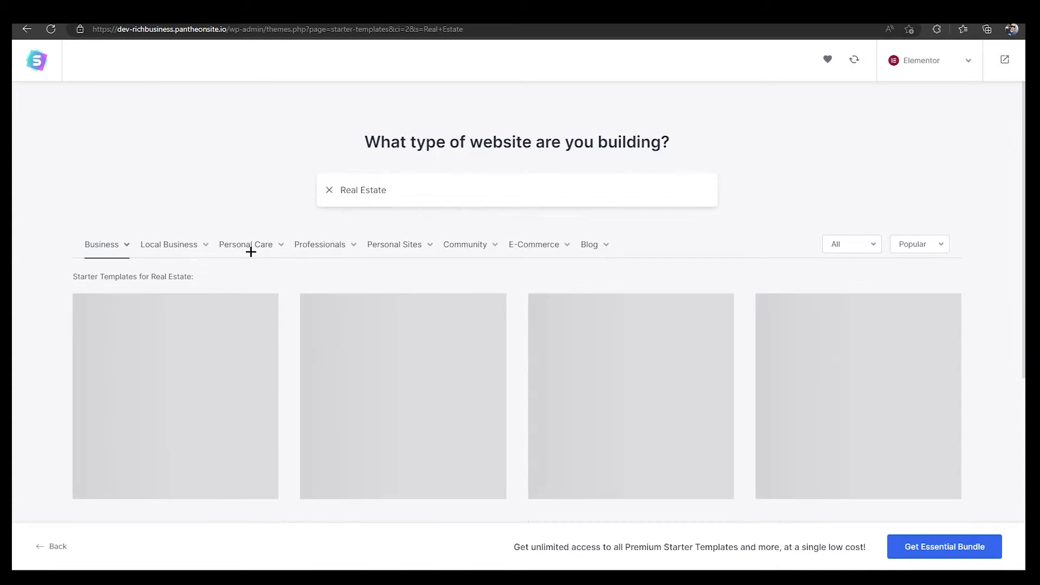
{"action": "scroll", "coordinate": [490, 335], "scroll_direction": "down", "scroll_amount": 2}
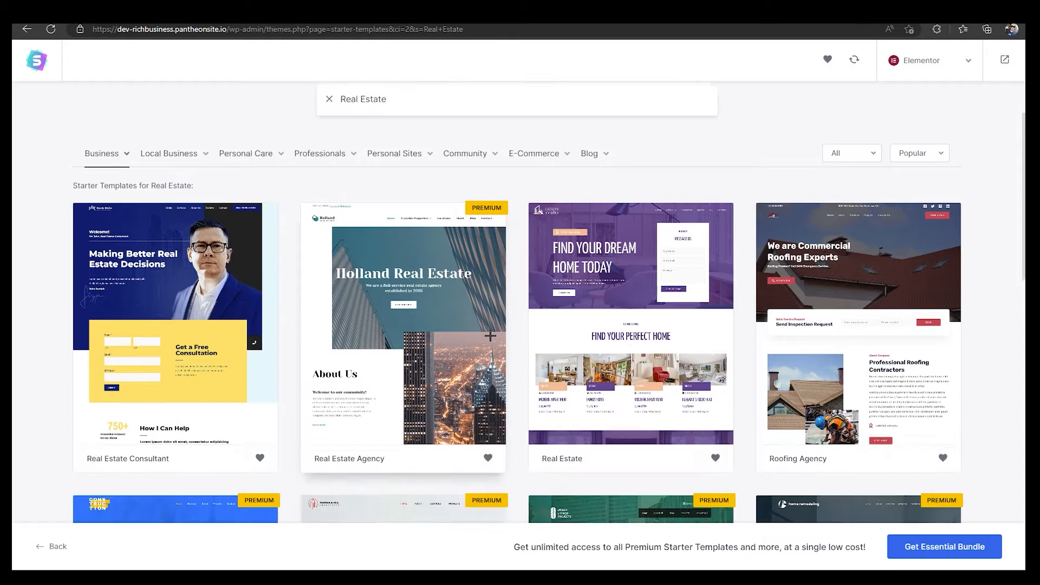
{"action": "scroll", "coordinate": [491, 335], "scroll_direction": "down", "scroll_amount": 2}
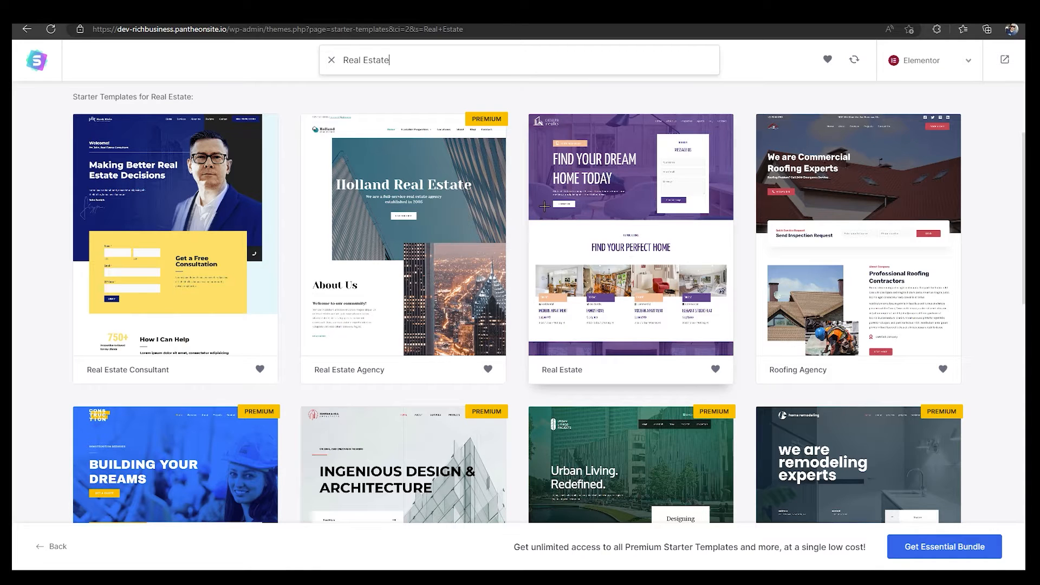
{"action": "left_click", "coordinate": [587, 211]}
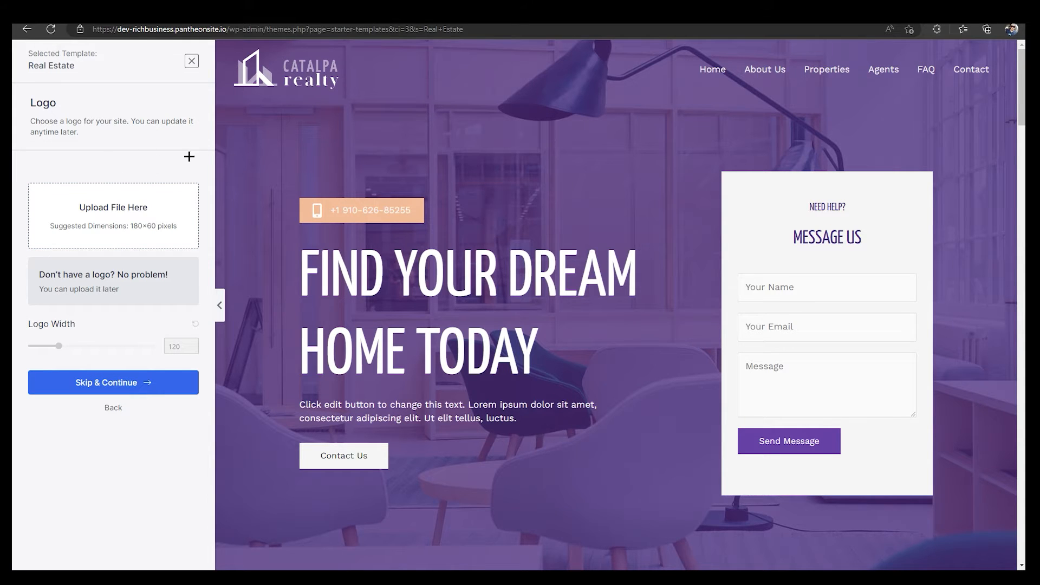
Step: Look over the Real Estate template preview and skip the logo upload to continue to the color and font options
{"action": "scroll", "coordinate": [620, 371], "scroll_direction": "down", "scroll_amount": 10}
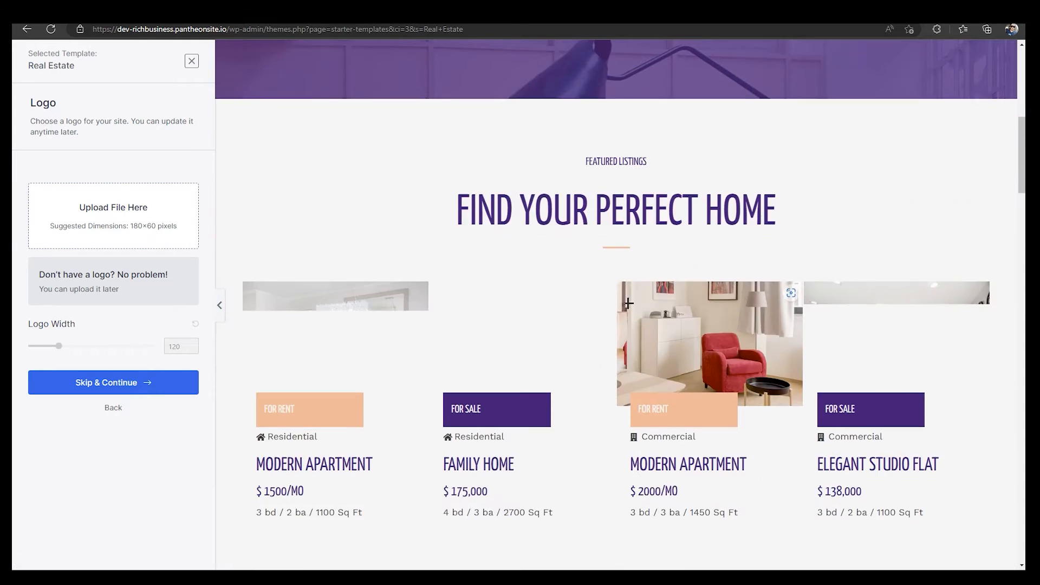
{"action": "scroll", "coordinate": [620, 371], "scroll_direction": "down", "scroll_amount": 10}
{"action": "scroll", "coordinate": [238, 378], "scroll_direction": "up", "scroll_amount": 5}
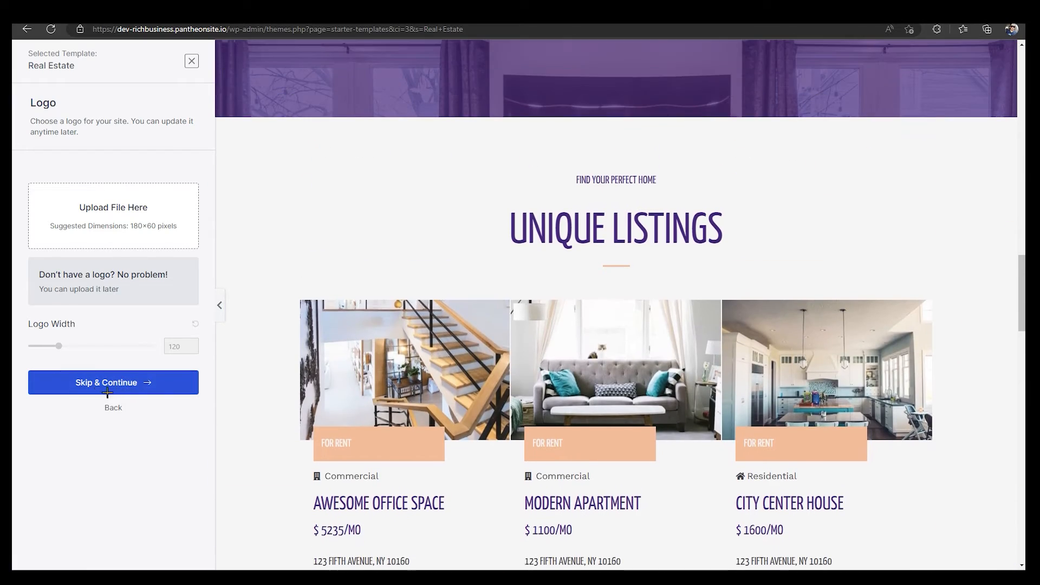
{"action": "left_click", "coordinate": [135, 383]}
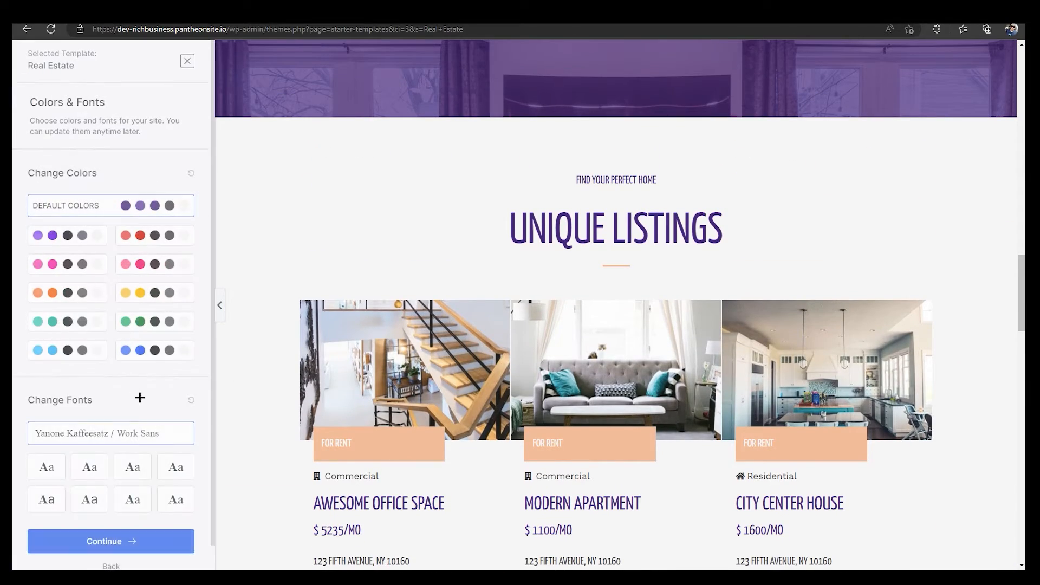
Step: Try the pink, yellow, green, blue, light blue, teal and orange color palettes on the template's hero section
{"action": "scroll", "coordinate": [692, 392], "scroll_direction": "up", "scroll_amount": 5}
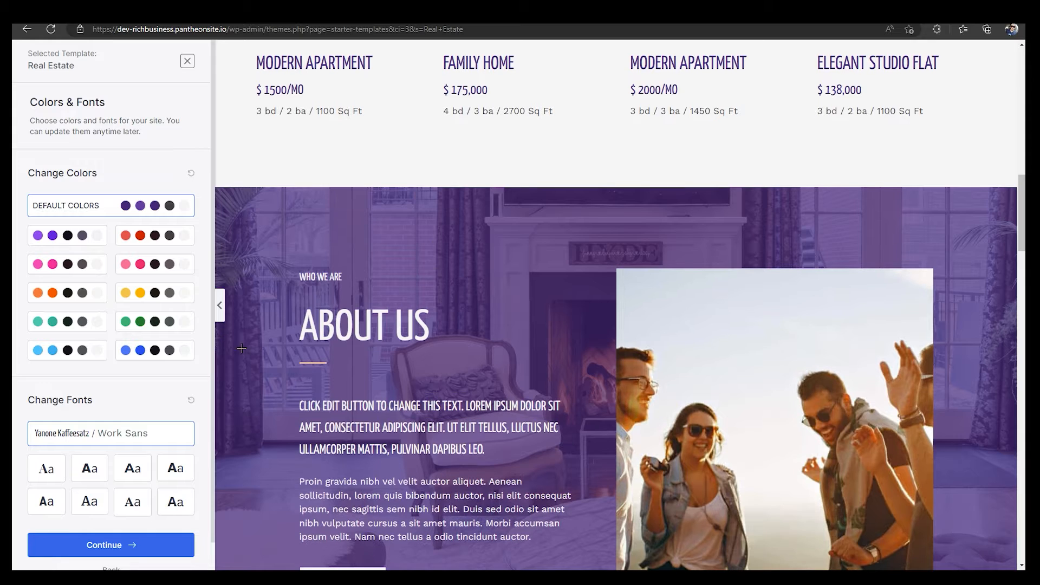
{"action": "scroll", "coordinate": [720, 167], "scroll_direction": "up", "scroll_amount": 5}
{"action": "scroll", "coordinate": [730, 275], "scroll_direction": "up", "scroll_amount": 5}
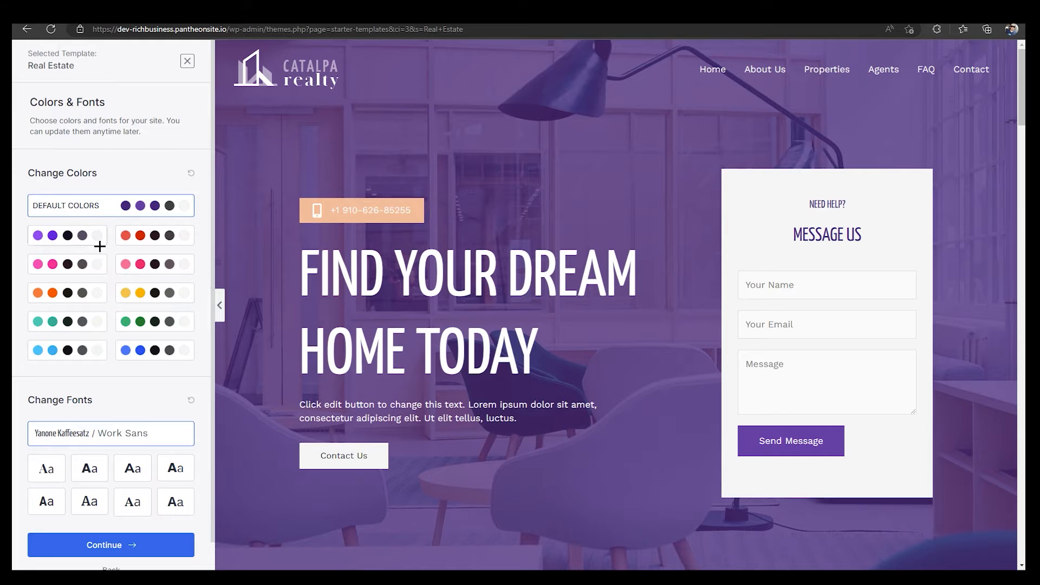
{"action": "left_click", "coordinate": [140, 265]}
{"action": "left_click", "coordinate": [144, 294]}
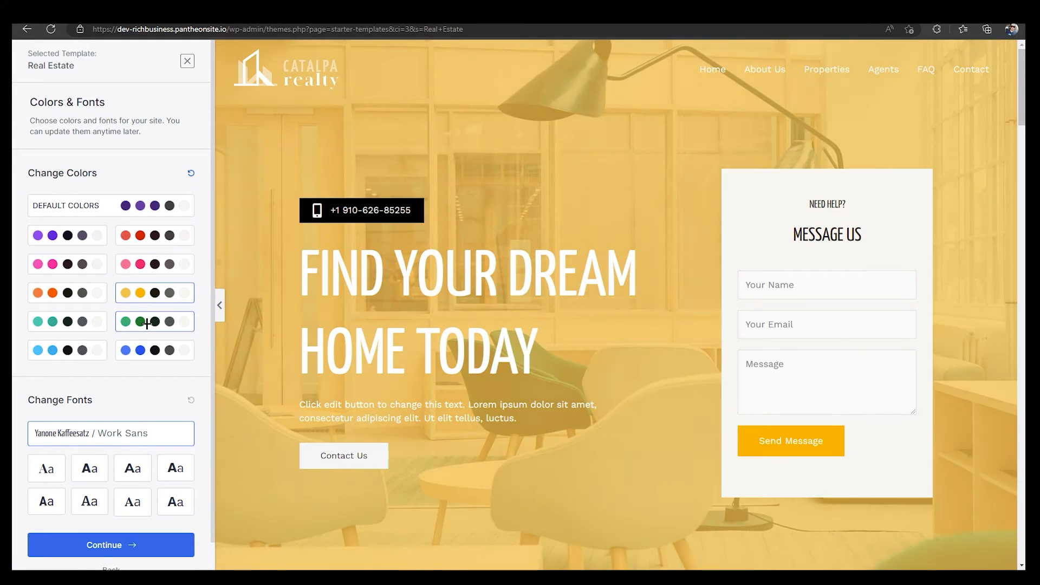
{"action": "left_click", "coordinate": [146, 323]}
{"action": "left_click", "coordinate": [142, 356]}
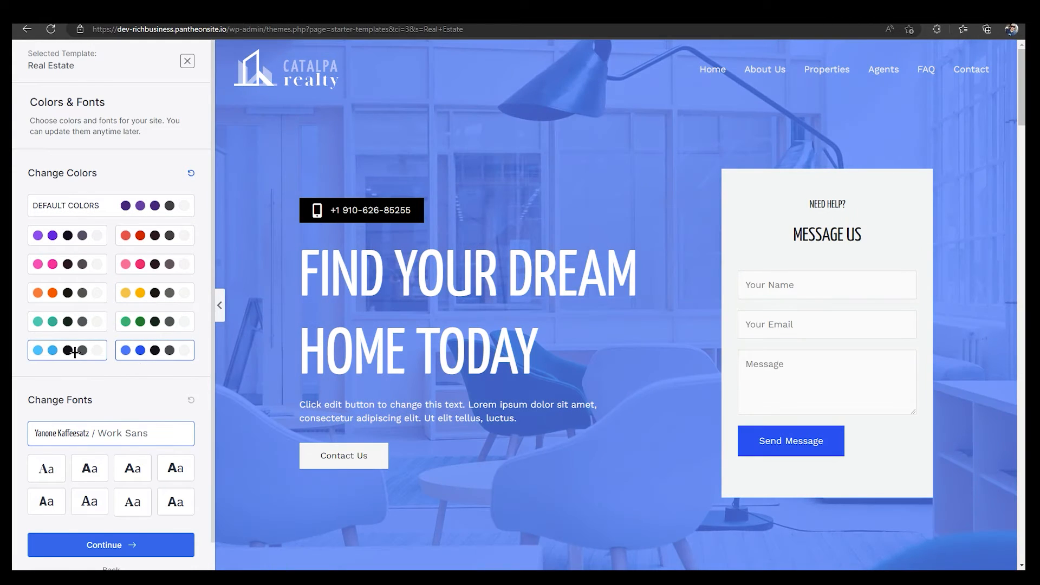
{"action": "left_click", "coordinate": [71, 351]}
{"action": "left_click", "coordinate": [65, 319]}
{"action": "left_click", "coordinate": [77, 291]}
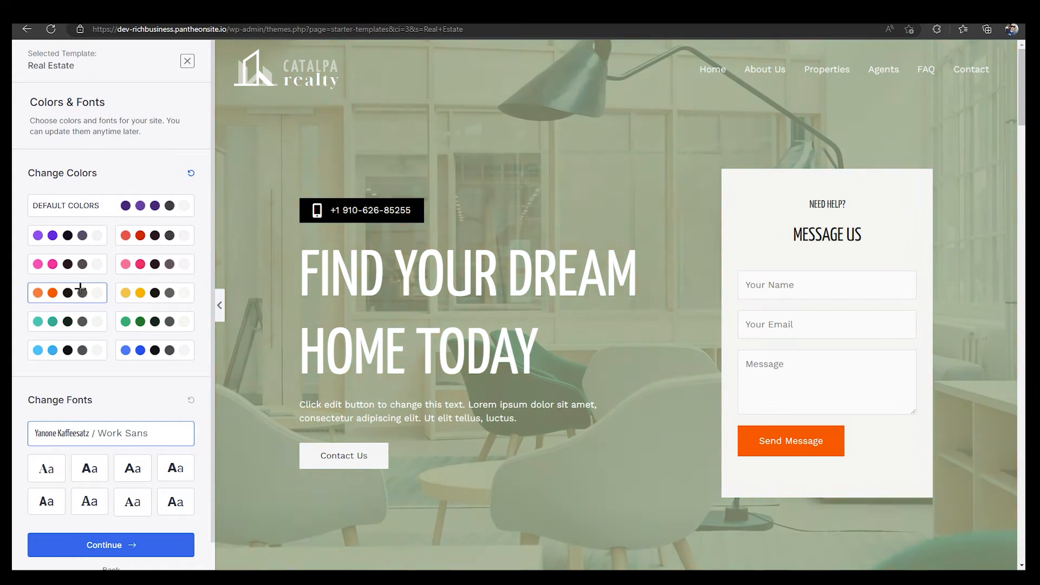
Step: Apply the blue color palette and the Rubik / Karla font pairing to the template
{"action": "left_click", "coordinate": [166, 351]}
{"action": "scroll", "coordinate": [135, 389], "scroll_direction": "down", "scroll_amount": 1}
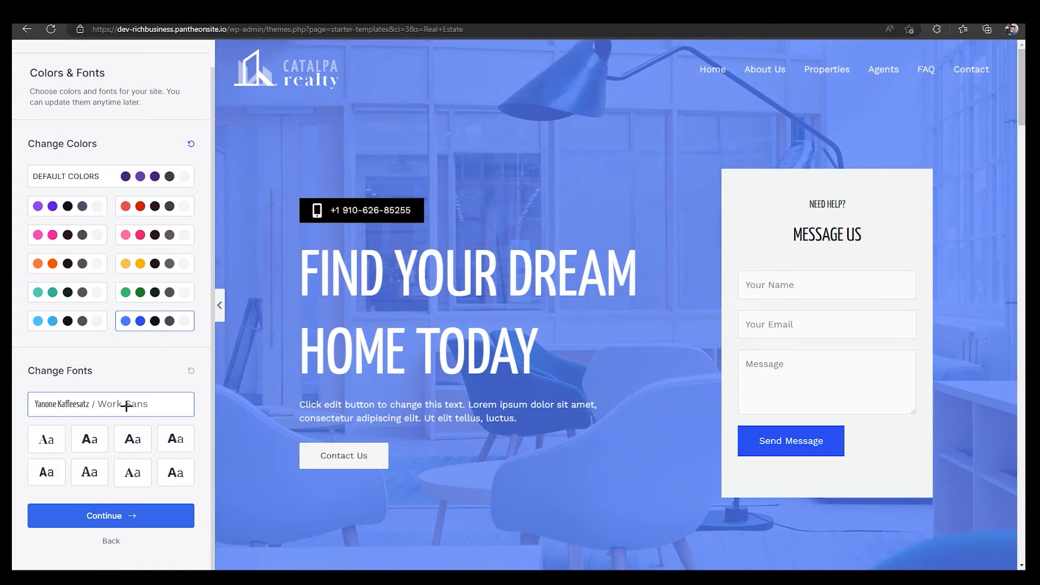
{"action": "left_click", "coordinate": [124, 438]}
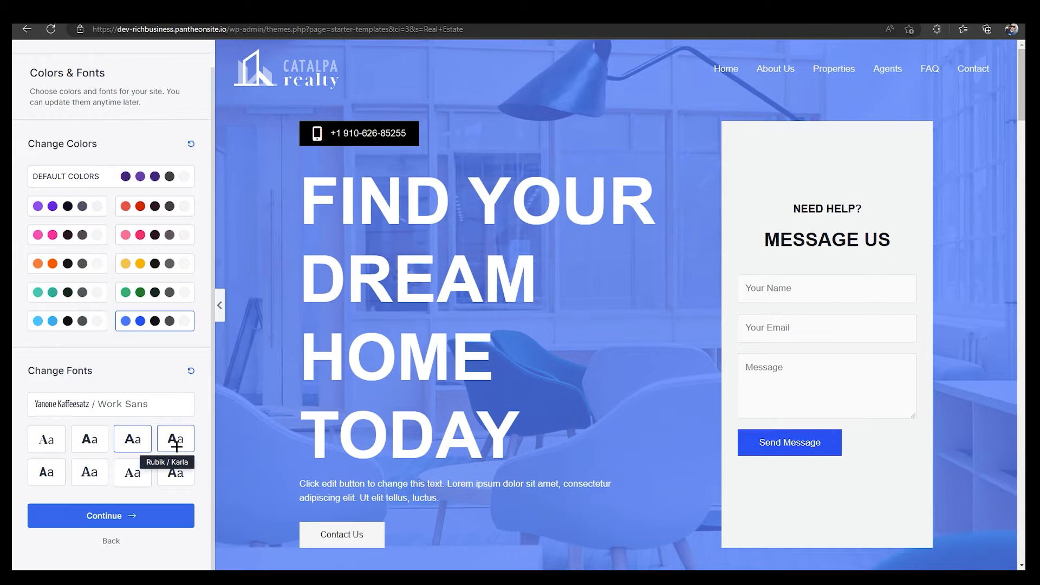
{"action": "left_click", "coordinate": [175, 440]}
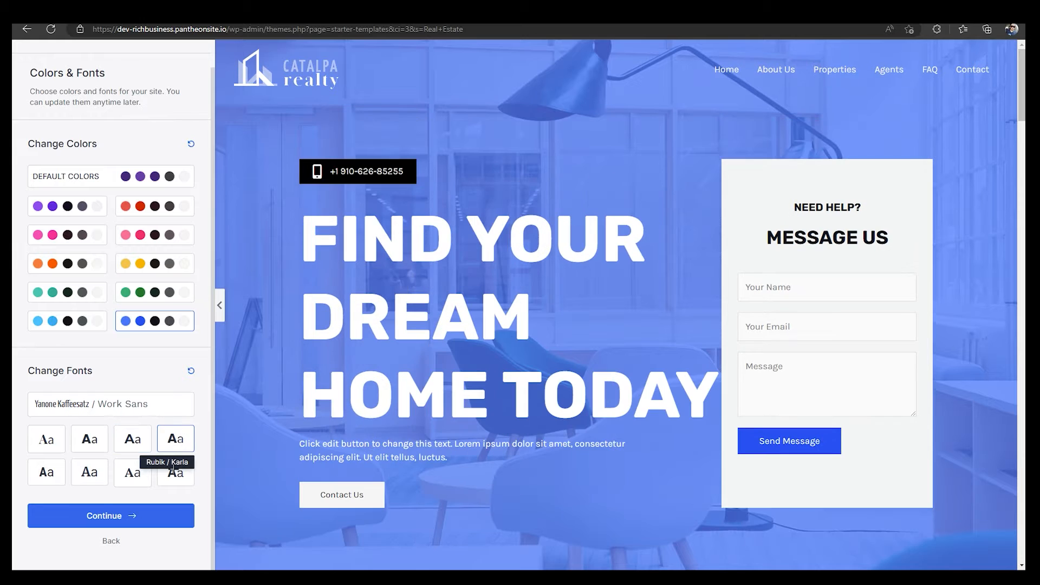
Step: Try the serif font pairings, apply the condensed sans-serif pairing in the second row, and check it on the template's home page
{"action": "left_click", "coordinate": [136, 470]}
{"action": "left_click", "coordinate": [89, 471]}
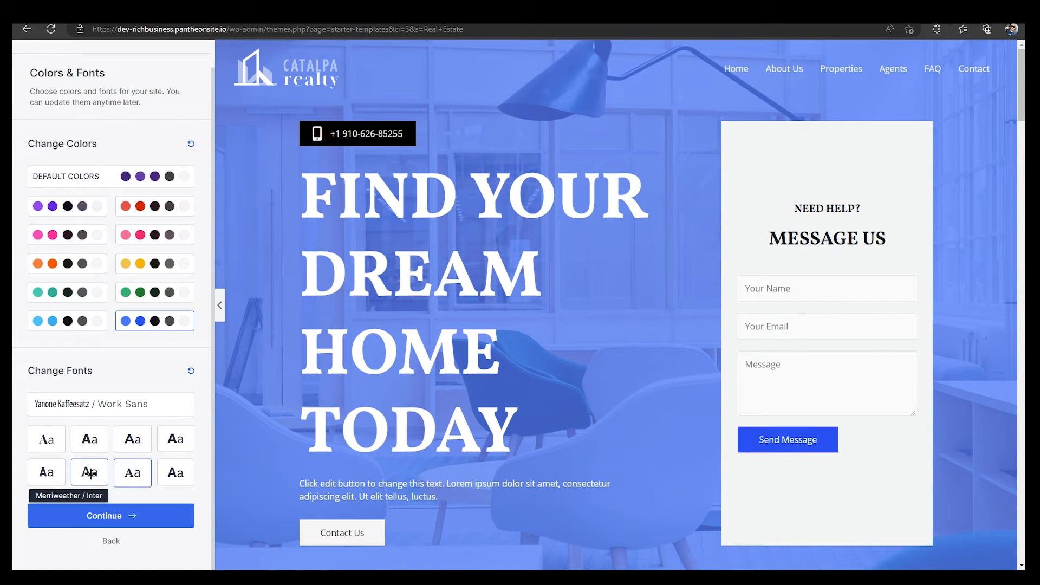
{"action": "left_click", "coordinate": [56, 478]}
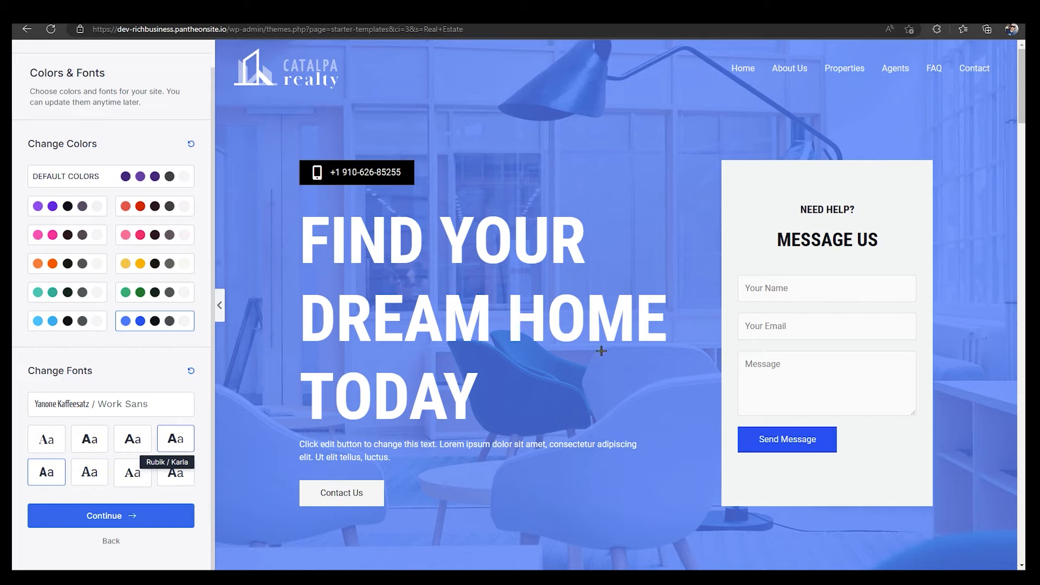
{"action": "scroll", "coordinate": [601, 351], "scroll_direction": "down", "scroll_amount": 5}
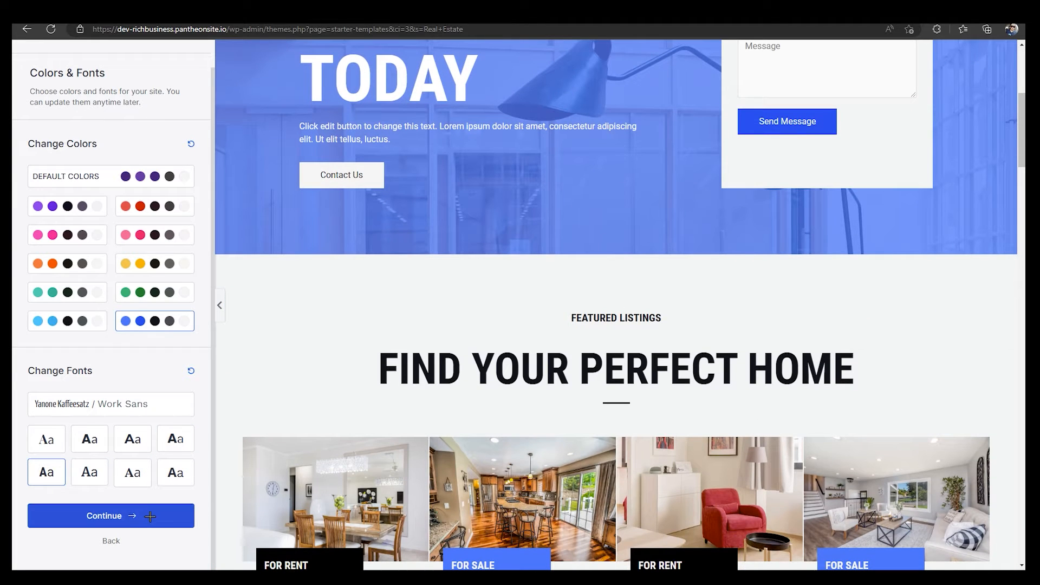
{"action": "scroll", "coordinate": [278, 486], "scroll_direction": "up", "scroll_amount": 5}
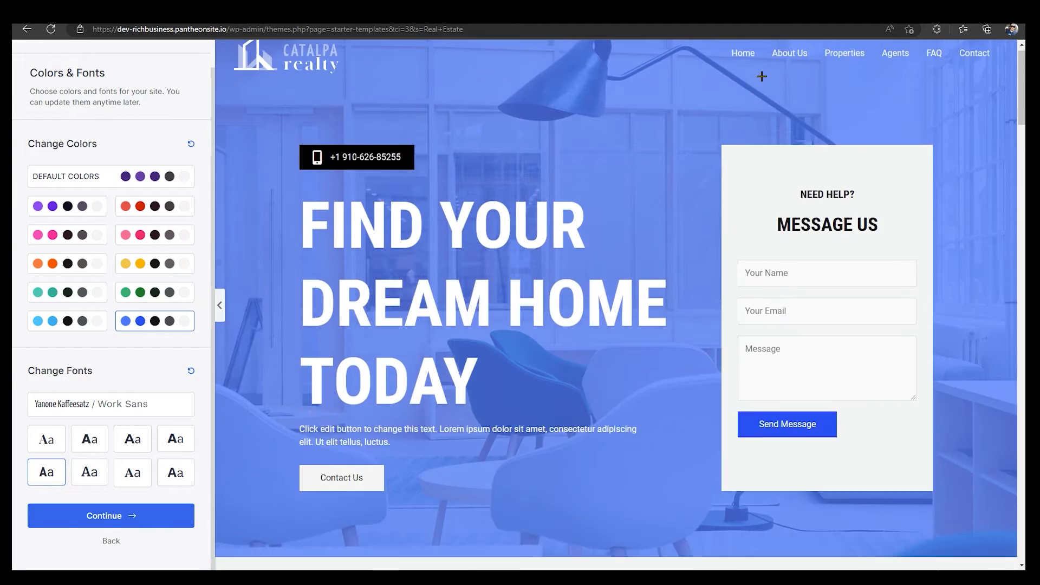
Step: Look over the template's About Us page in the preview and continue to the final setup form
{"action": "left_click", "coordinate": [789, 68]}
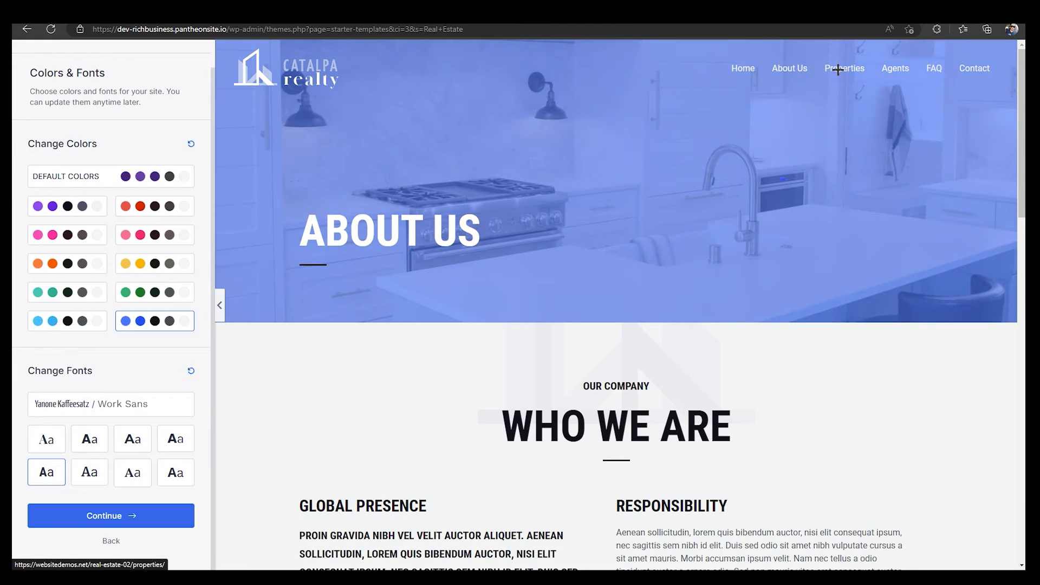
{"action": "left_click", "coordinate": [865, 80]}
{"action": "scroll", "coordinate": [782, 130], "scroll_direction": "down", "scroll_amount": 8}
{"action": "scroll", "coordinate": [521, 323], "scroll_direction": "down", "scroll_amount": 2}
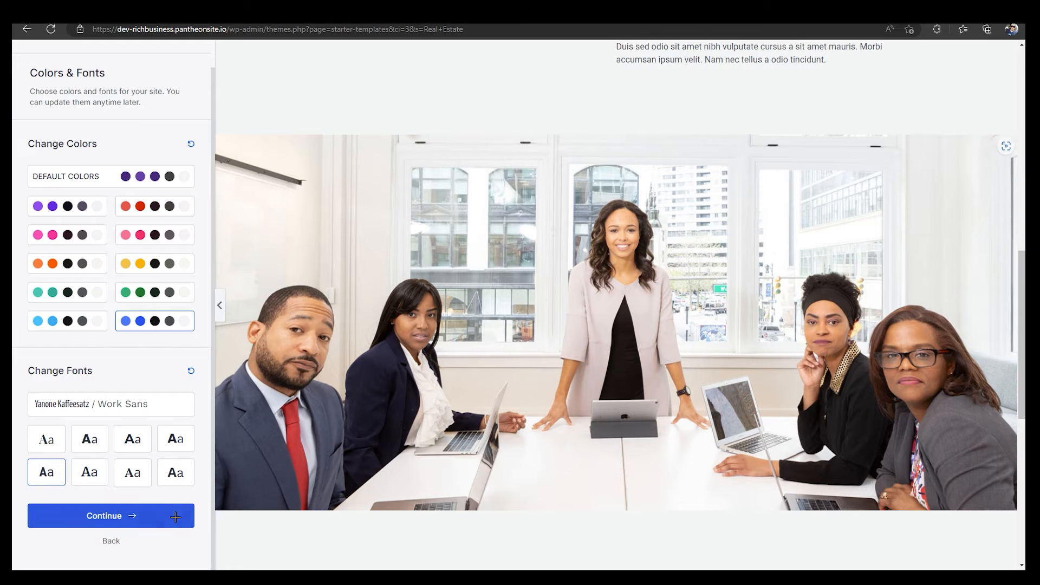
{"action": "left_click", "coordinate": [132, 516]}
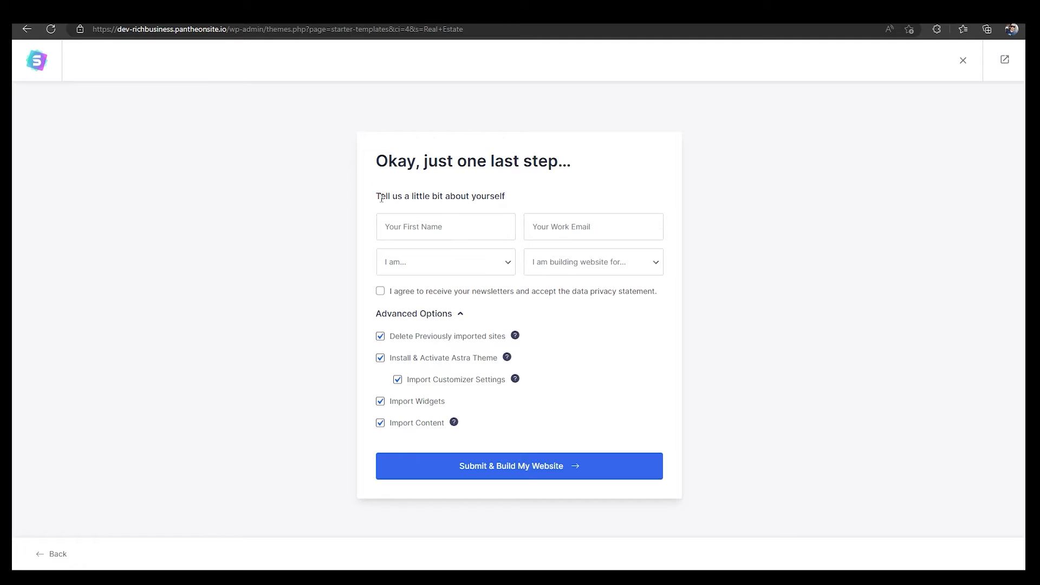
Step: Enter the first name and the work email in the final setup form
{"action": "left_click_drag", "start_coordinate": [381, 198], "coordinate": [521, 193]}
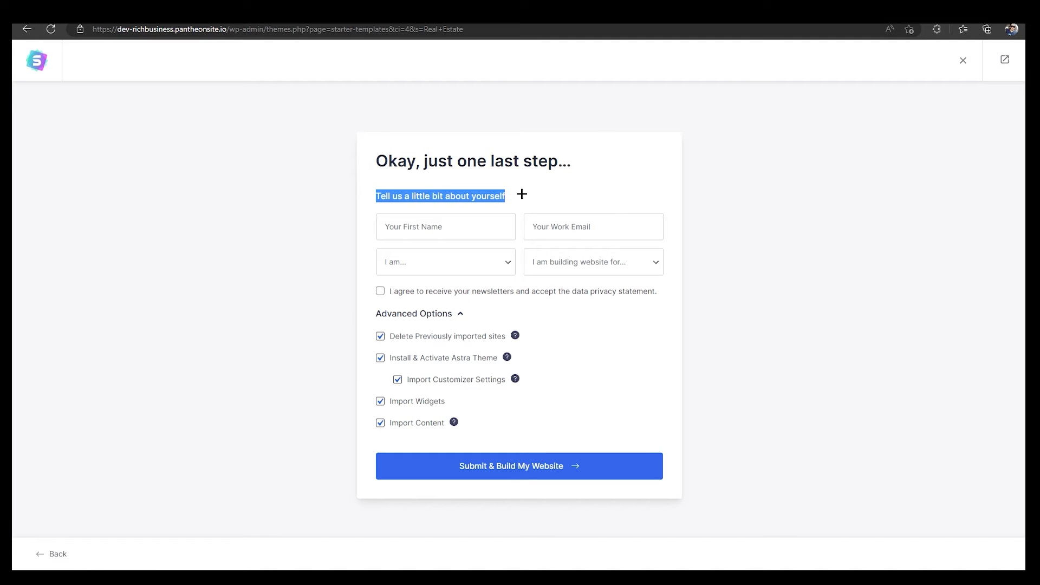
{"action": "left_click", "coordinate": [469, 227]}
{"action": "type", "text": "irman"}
{"action": "left_click", "coordinate": [592, 226]}
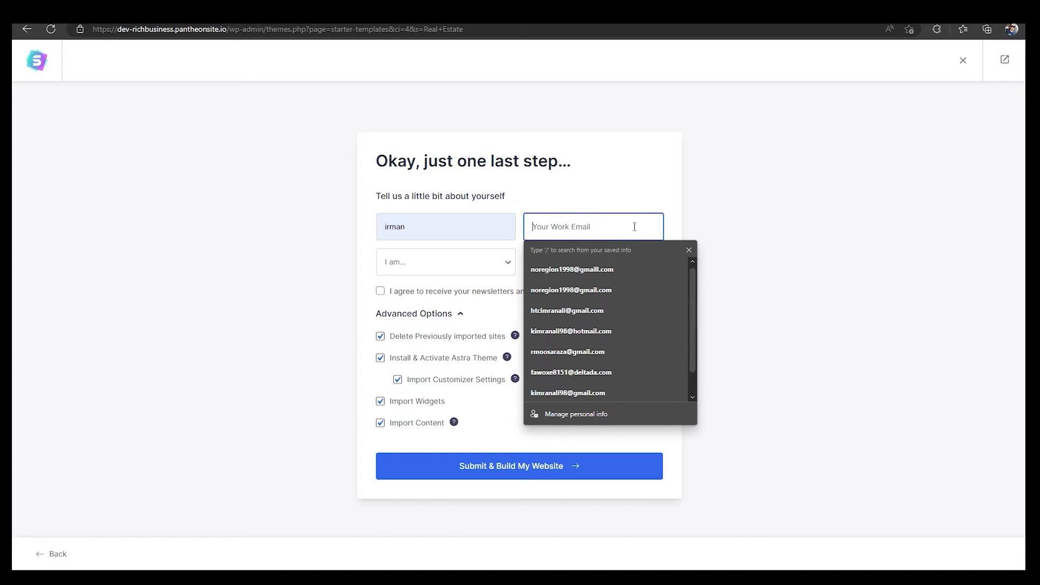
{"action": "left_click", "coordinate": [603, 291]}
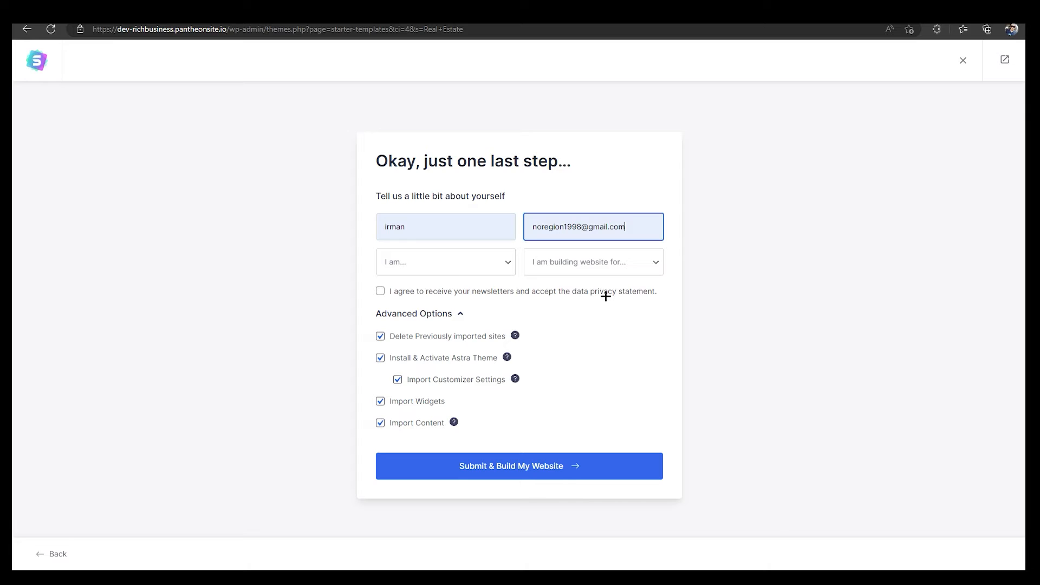
Step: Choose Beginner as the experience level and Myself/My Company as the website's owner, and accept the newsletter and data privacy statement
{"action": "left_click", "coordinate": [451, 272]}
{"action": "left_click", "coordinate": [427, 293]}
{"action": "left_click", "coordinate": [606, 265]}
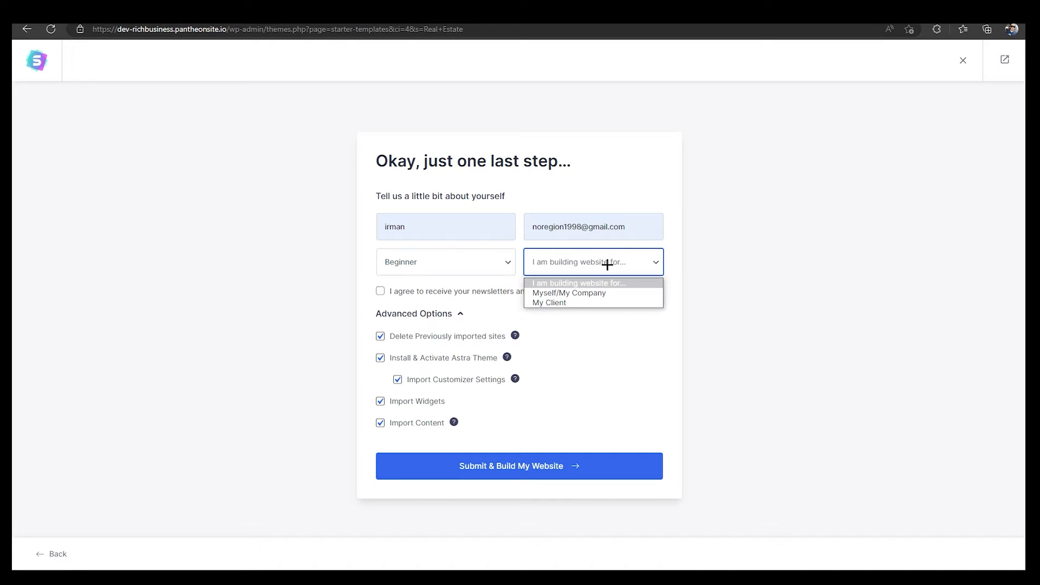
{"action": "left_click", "coordinate": [594, 295]}
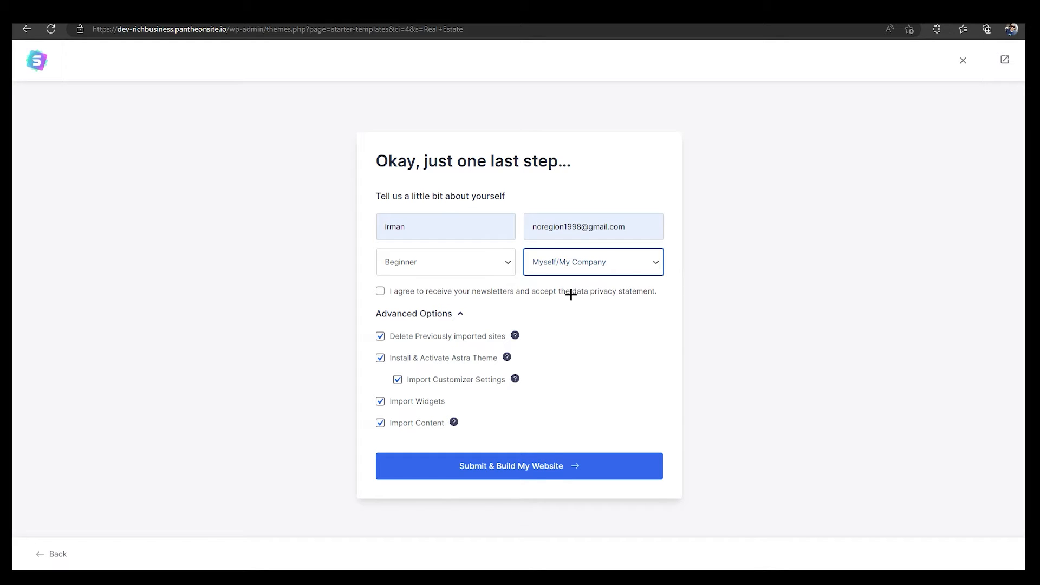
{"action": "left_click", "coordinate": [546, 293]}
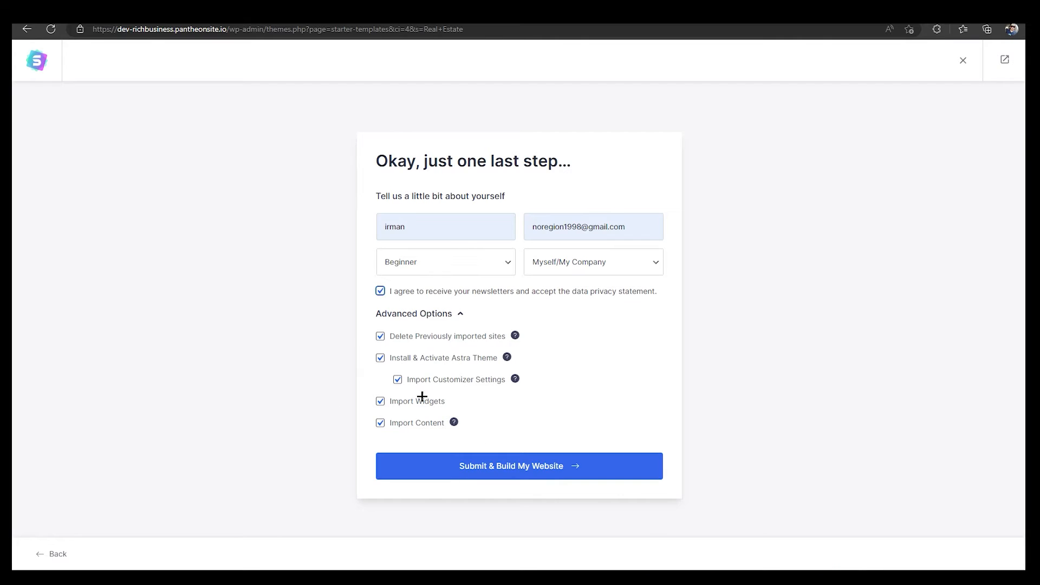
Step: Submit the form to build the website with all import options enabled and view the finished site
{"action": "left_click", "coordinate": [557, 467]}
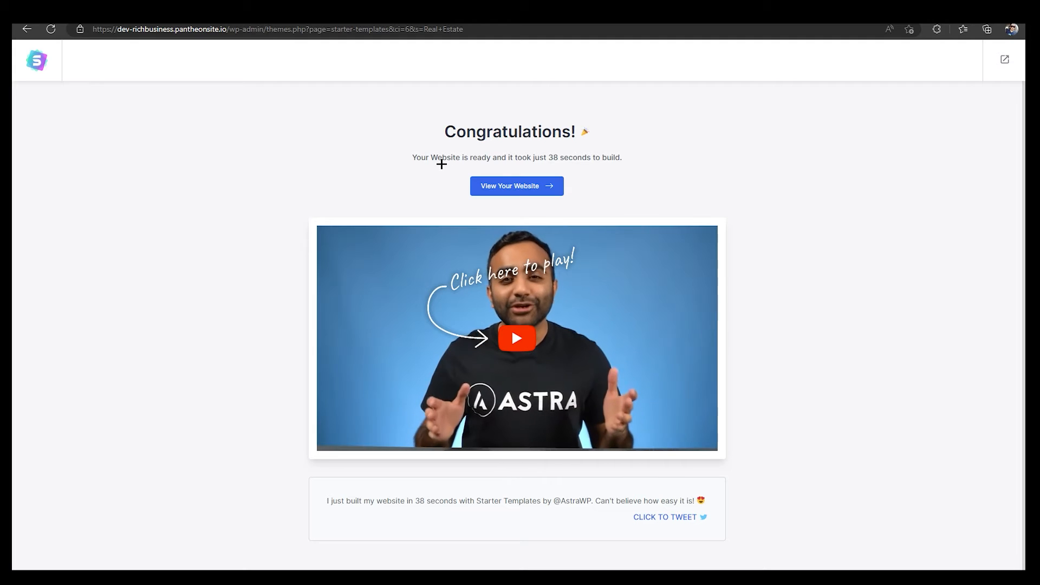
{"action": "triple_click", "coordinate": [466, 136]}
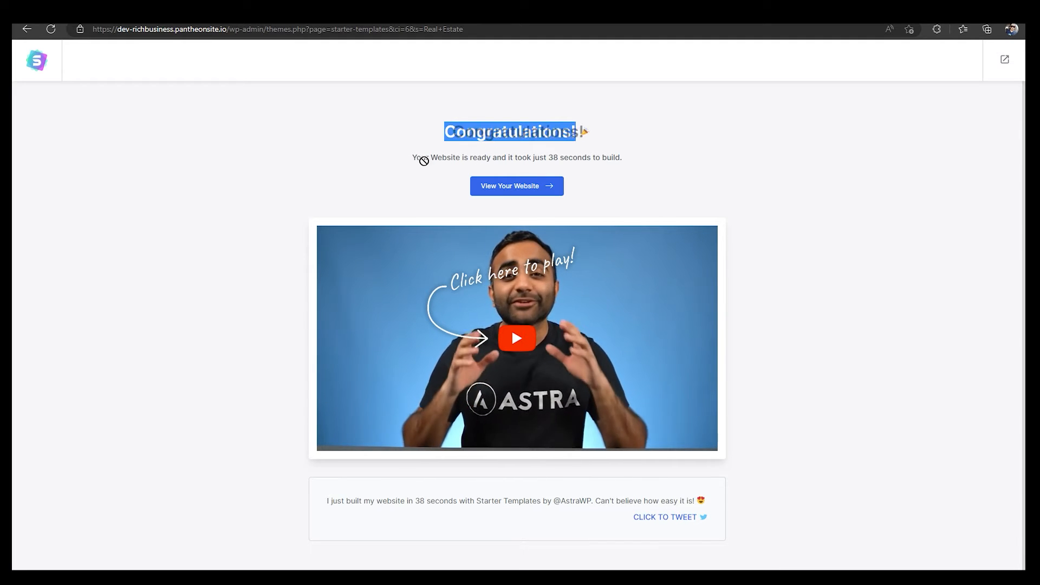
{"action": "left_click", "coordinate": [558, 163]}
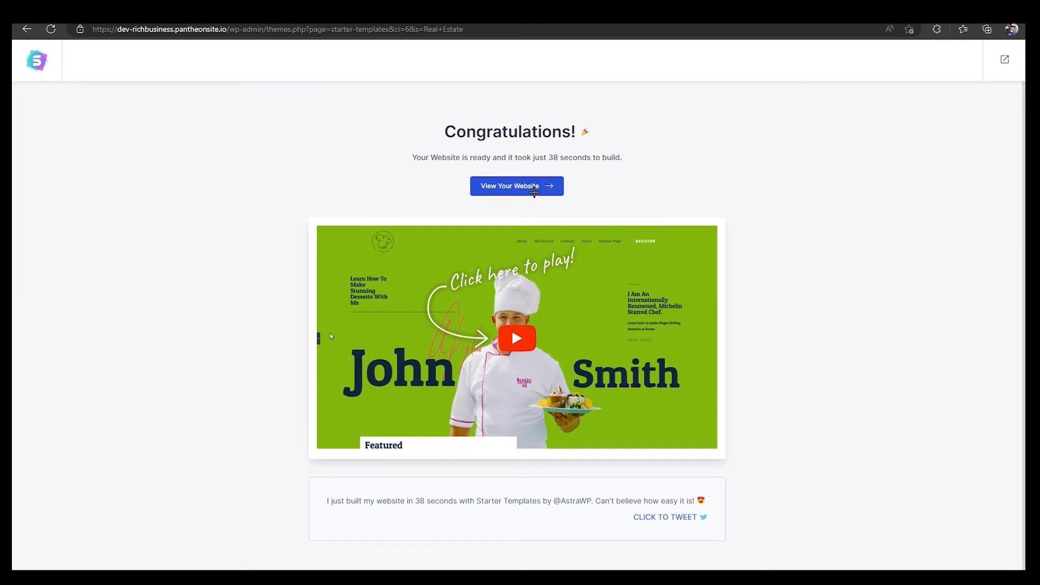
{"action": "left_click", "coordinate": [534, 191]}
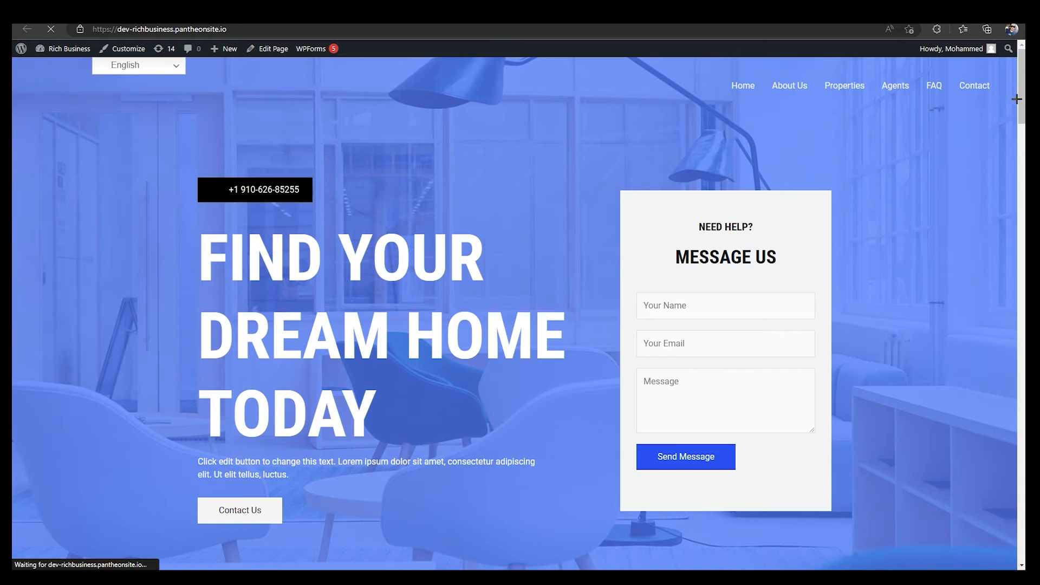
Step: Look over the imported home page from the hero section through the listings to the page's end and back
{"action": "scroll", "coordinate": [1016, 100], "scroll_direction": "down", "scroll_amount": 10}
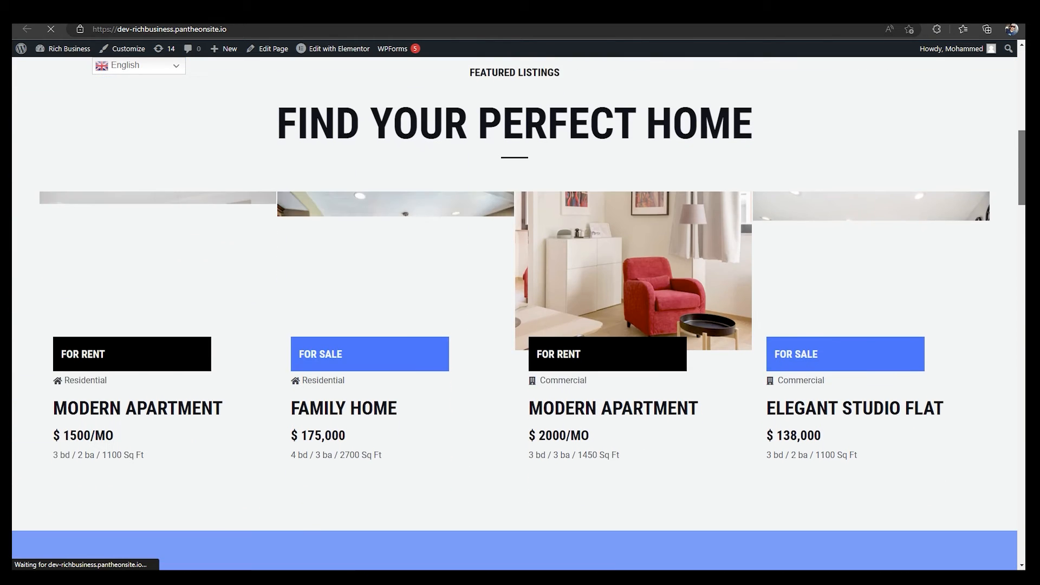
{"action": "scroll", "coordinate": [518, 313], "scroll_direction": "down", "scroll_amount": 15}
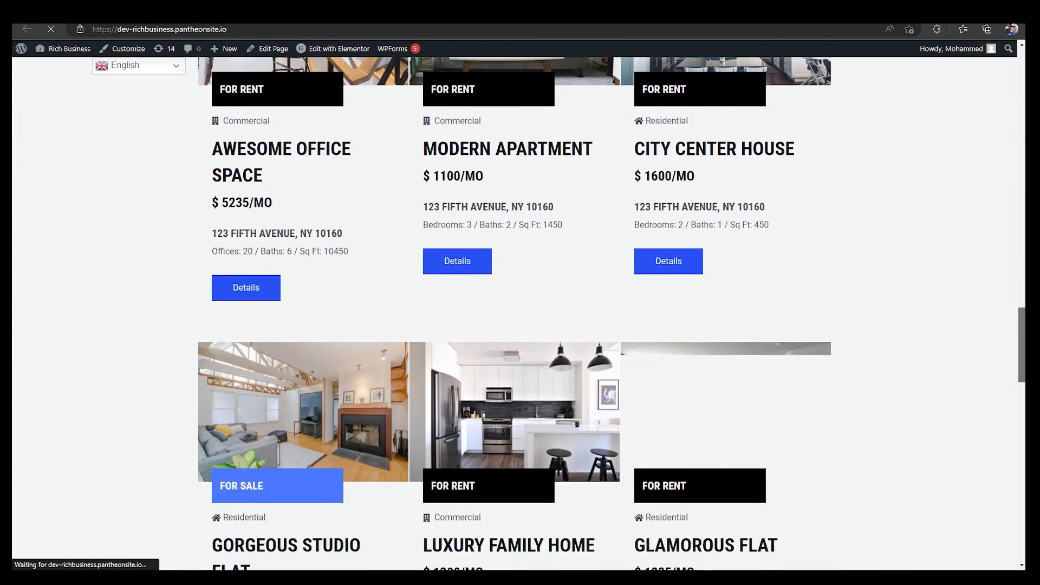
{"action": "scroll", "coordinate": [1011, 495], "scroll_direction": "down", "scroll_amount": 15}
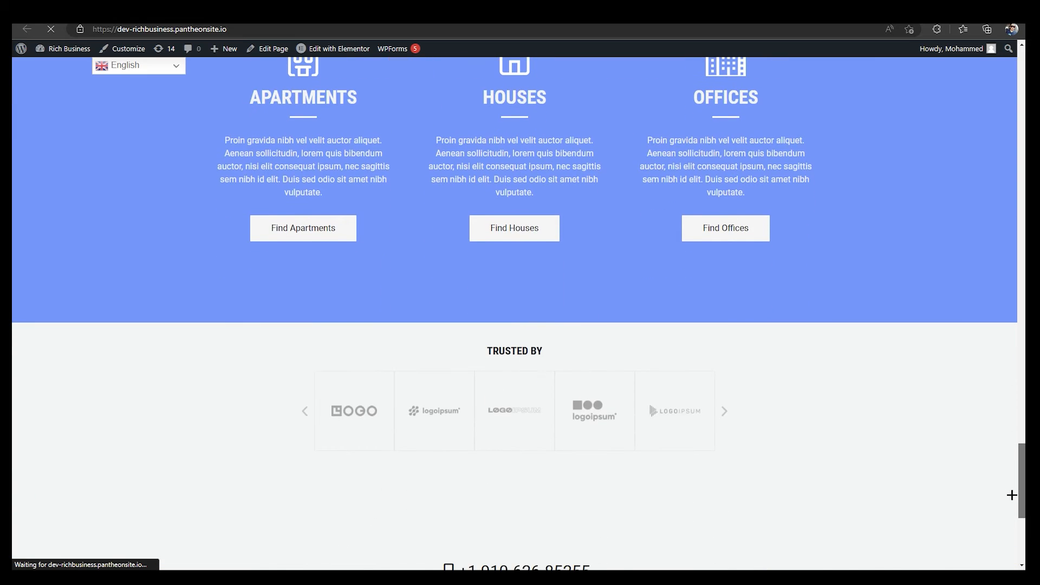
{"action": "scroll", "coordinate": [1011, 495], "scroll_direction": "down", "scroll_amount": 5}
{"action": "scroll", "coordinate": [966, 432], "scroll_direction": "up", "scroll_amount": 12}
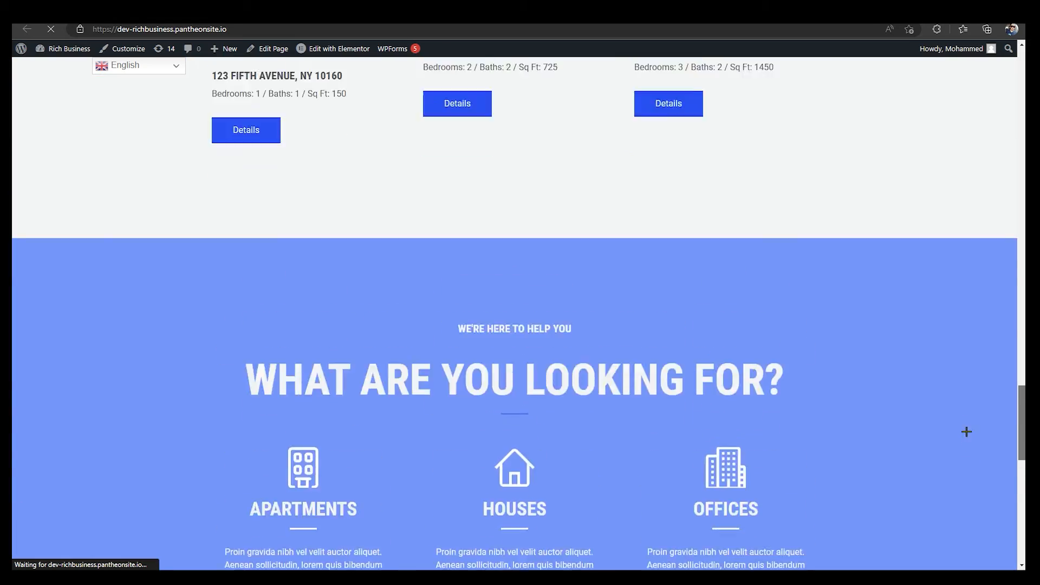
{"action": "scroll", "coordinate": [967, 432], "scroll_direction": "up", "scroll_amount": 15}
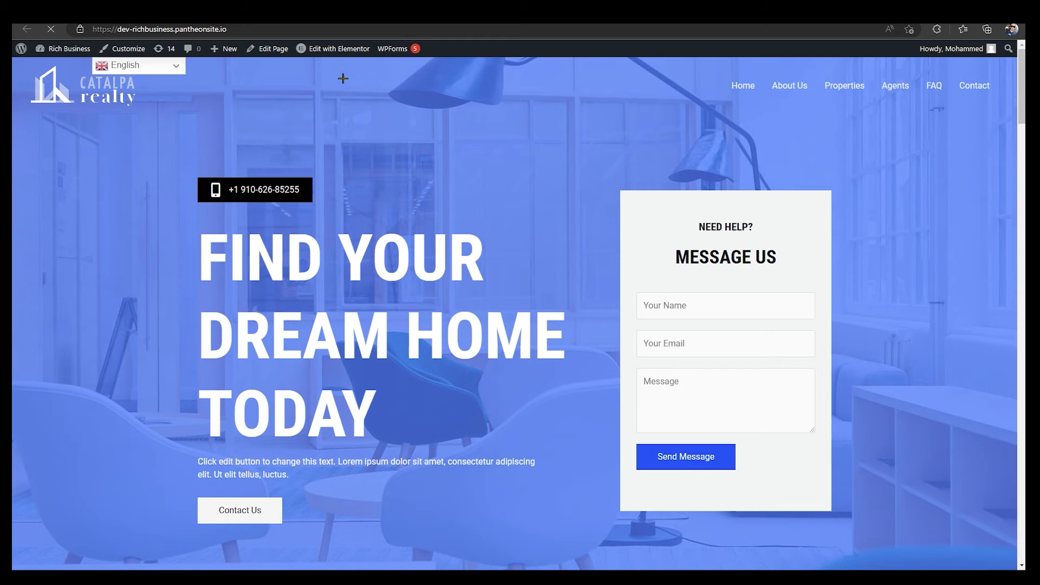
Step: Open the home page for editing with Elementor and select the hero heading and the Message Us heading
{"action": "mouse_move", "coordinate": [345, 51]}
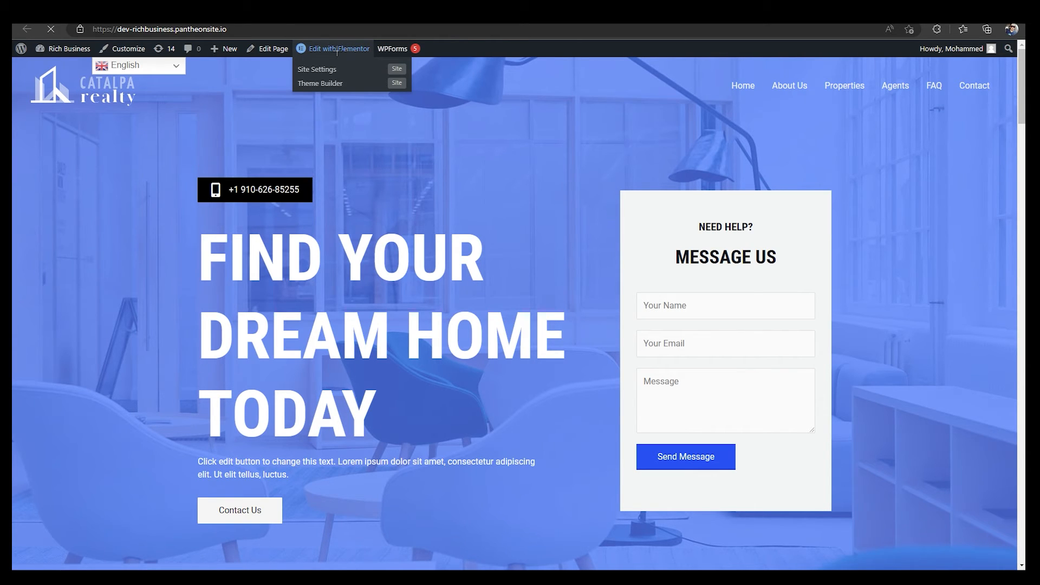
{"action": "left_click", "coordinate": [337, 51]}
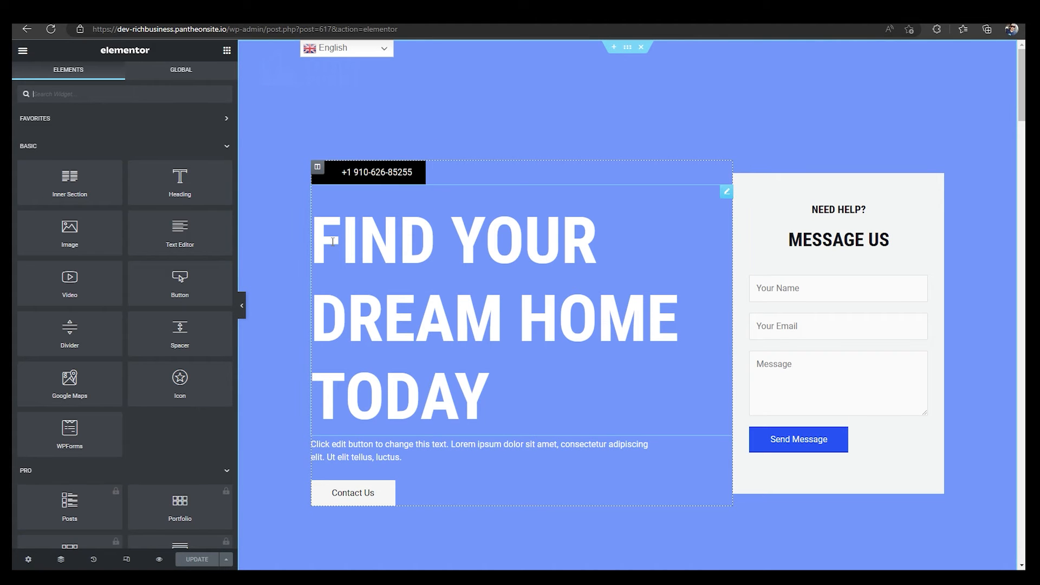
{"action": "left_click", "coordinate": [333, 241]}
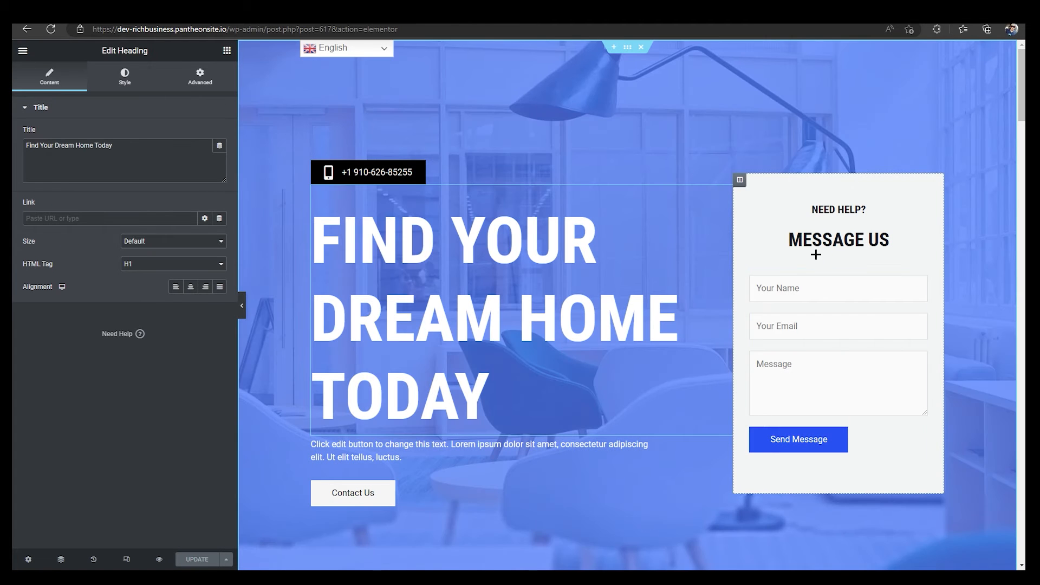
{"action": "left_click", "coordinate": [761, 249]}
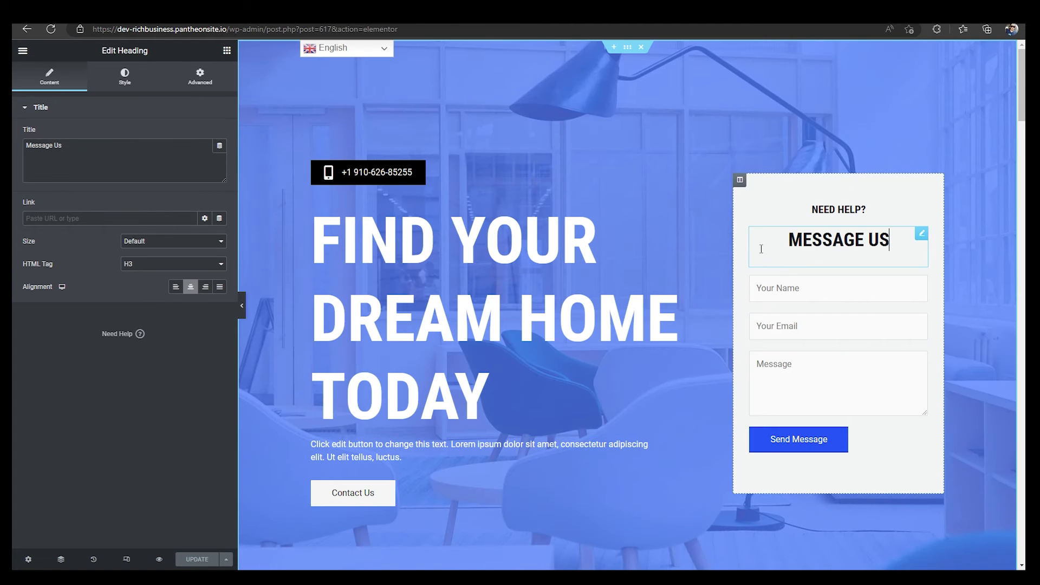
Step: Examine the Featured Listings and Unique Listings sections of the home page in the editor
{"action": "scroll", "coordinate": [437, 492], "scroll_direction": "down", "scroll_amount": 10}
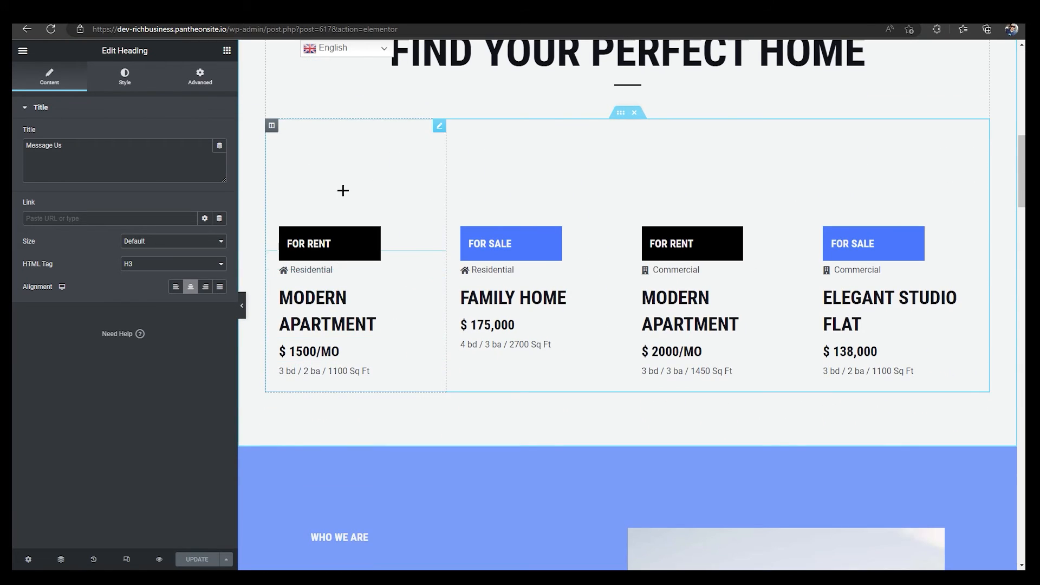
{"action": "scroll", "coordinate": [343, 190], "scroll_direction": "up", "scroll_amount": 2}
{"action": "scroll", "coordinate": [477, 306], "scroll_direction": "up", "scroll_amount": 2}
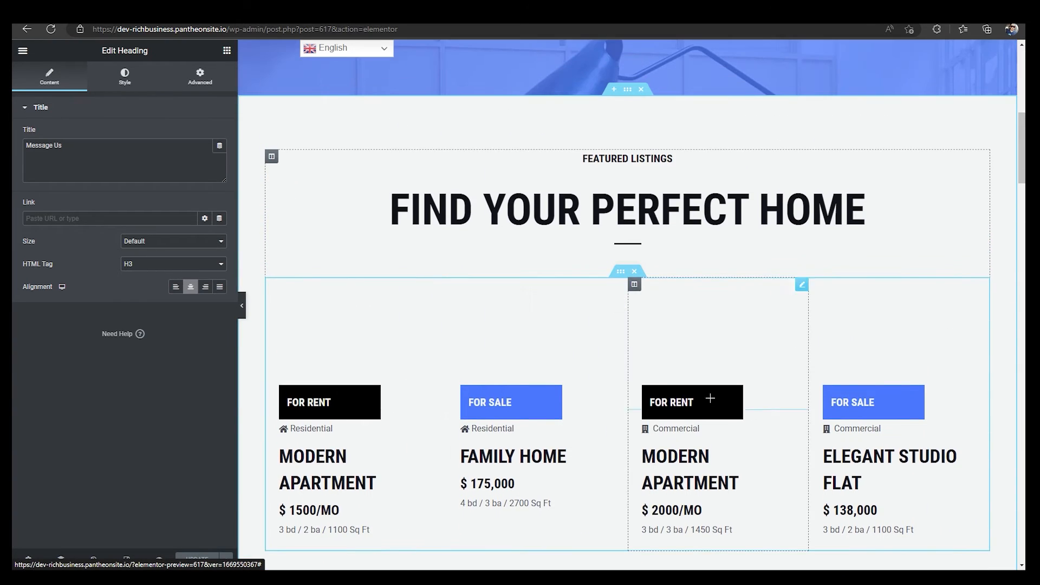
{"action": "scroll", "coordinate": [710, 398], "scroll_direction": "down", "scroll_amount": 15}
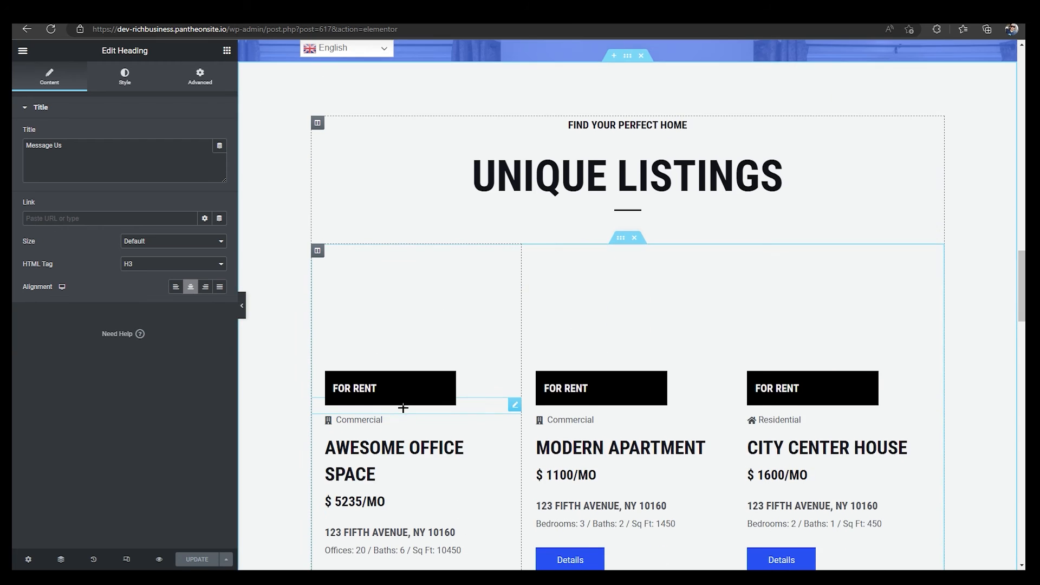
{"action": "scroll", "coordinate": [403, 407], "scroll_direction": "down", "scroll_amount": 5}
{"action": "scroll", "coordinate": [317, 272], "scroll_direction": "up", "scroll_amount": 6}
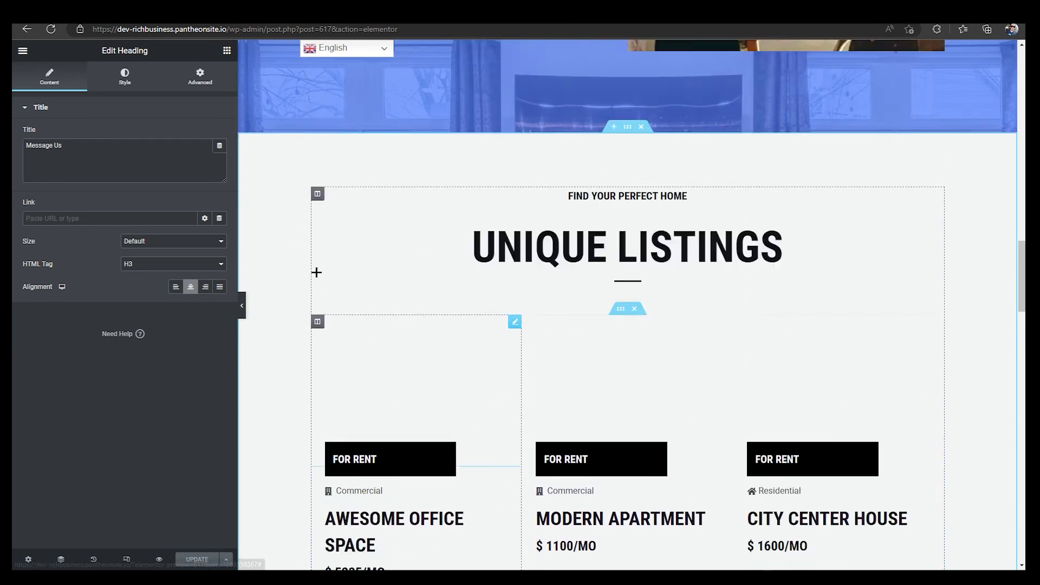
{"action": "scroll", "coordinate": [316, 272], "scroll_direction": "up", "scroll_amount": 2}
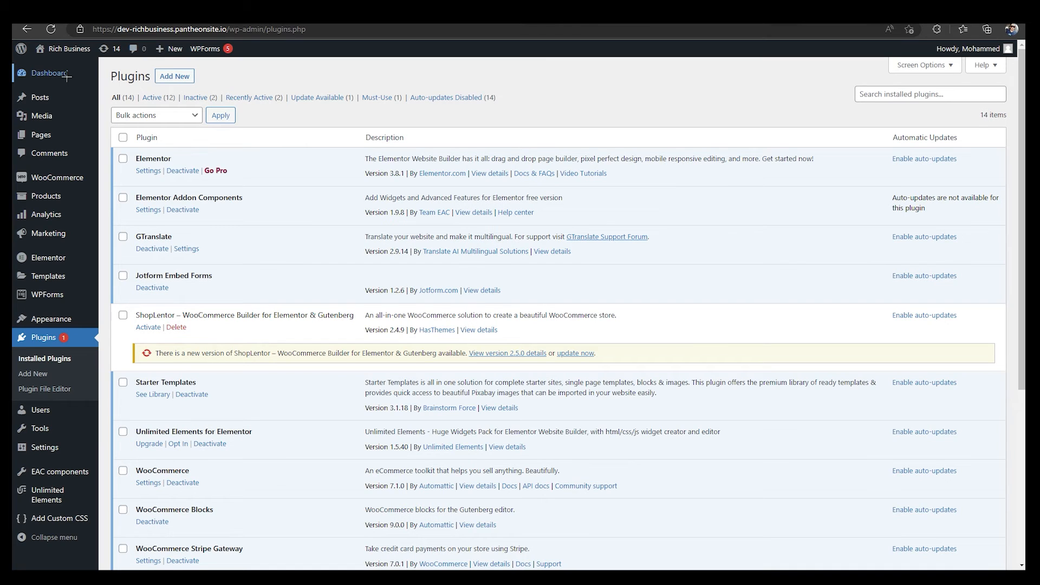
Step: Go to the WordPress dashboard, open the list of all pages and look through the site's pages
{"action": "left_click", "coordinate": [50, 73]}
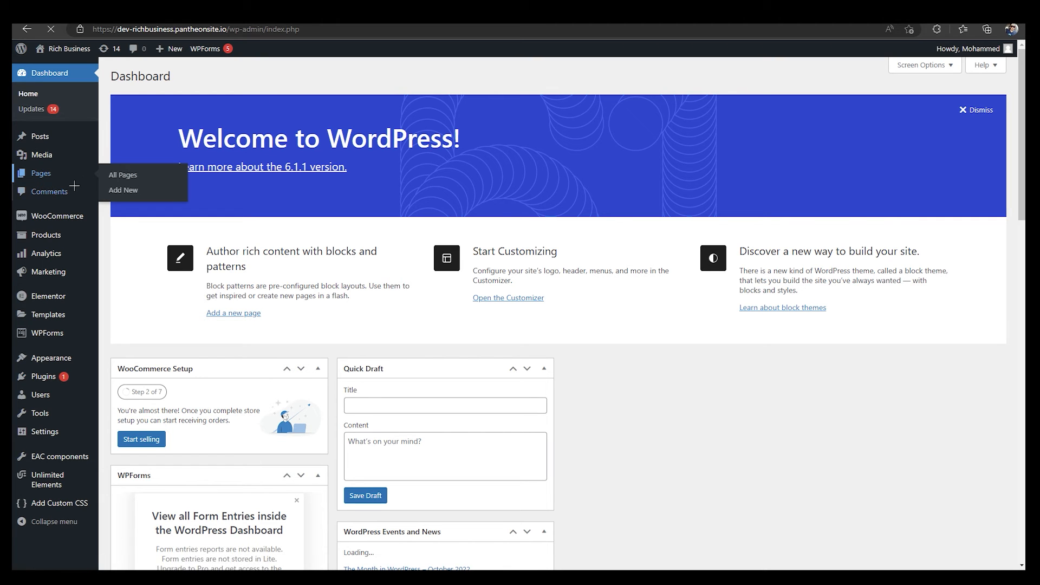
{"action": "left_click", "coordinate": [73, 168]}
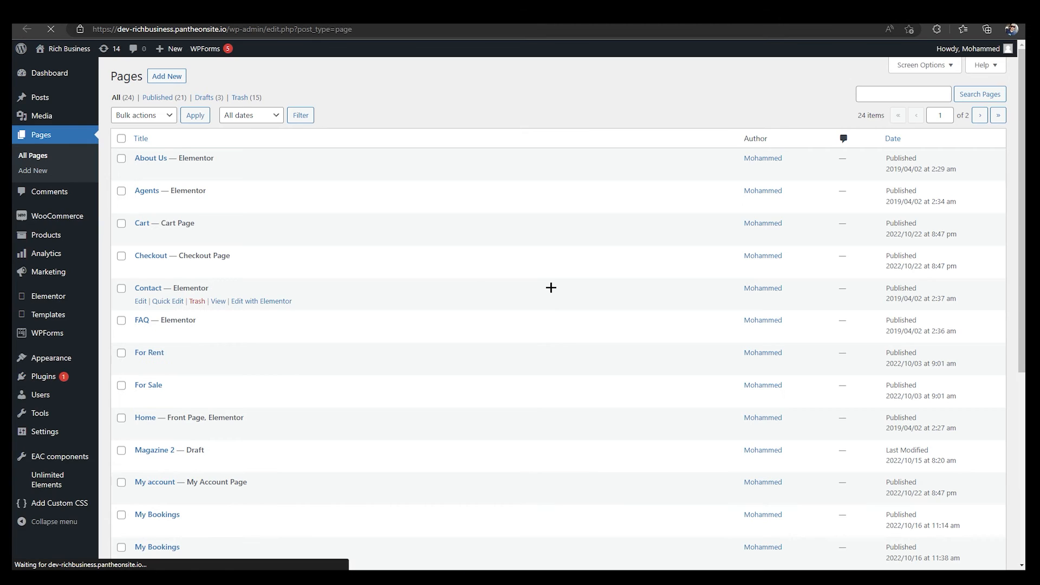
{"action": "scroll", "coordinate": [379, 287], "scroll_direction": "down", "scroll_amount": 4}
{"action": "scroll", "coordinate": [271, 282], "scroll_direction": "up", "scroll_amount": 6}
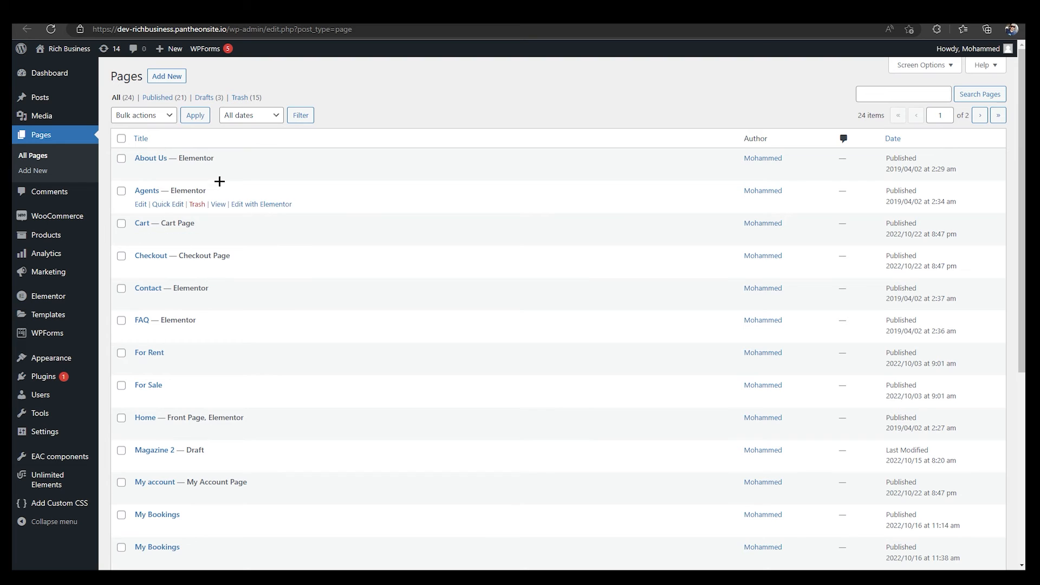
{"action": "scroll", "coordinate": [209, 246], "scroll_direction": "down", "scroll_amount": 5}
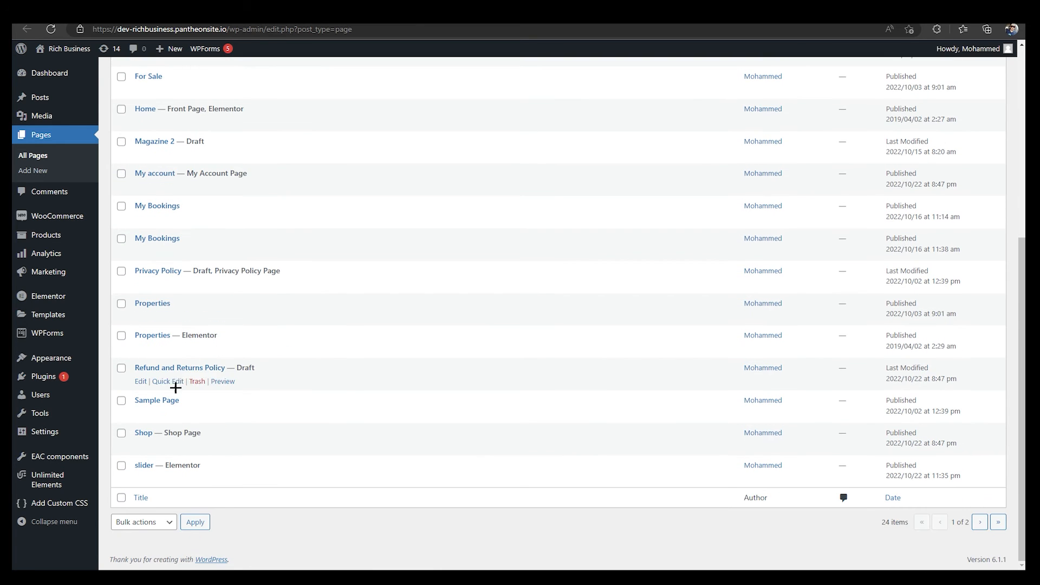
Step: Go from the pages list to the dashboard, visit the site's front page and return to the dashboard
{"action": "scroll", "coordinate": [173, 469], "scroll_direction": "up", "scroll_amount": 6}
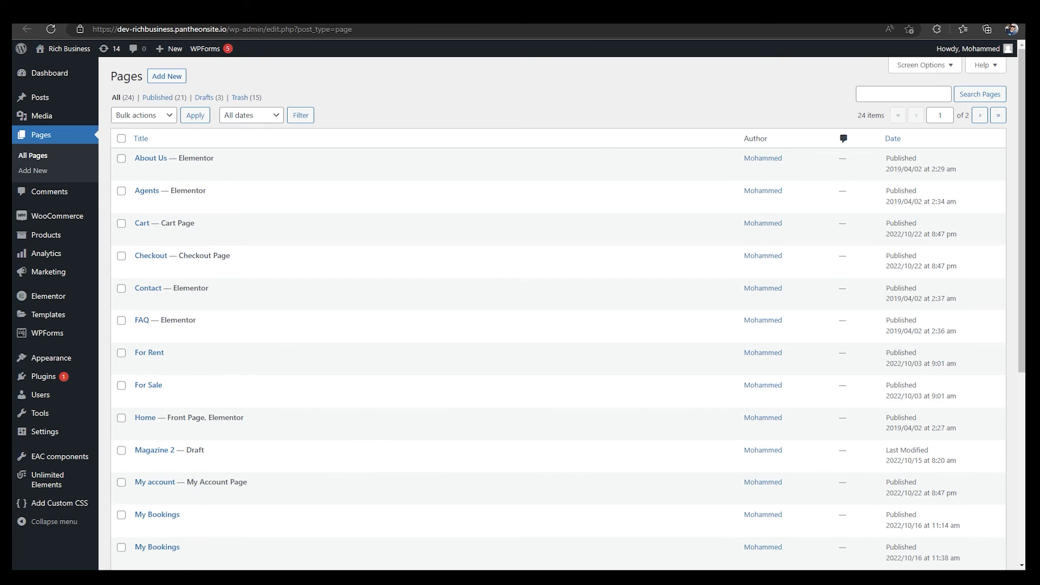
{"action": "left_click", "coordinate": [103, 15]}
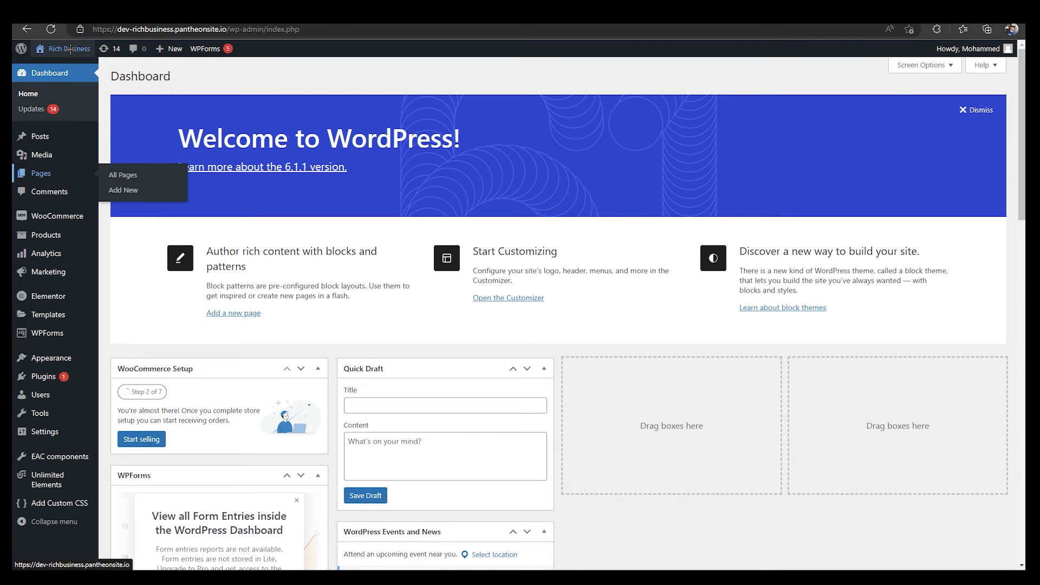
{"action": "mouse_move", "coordinate": [65, 48]}
{"action": "left_click", "coordinate": [55, 68]}
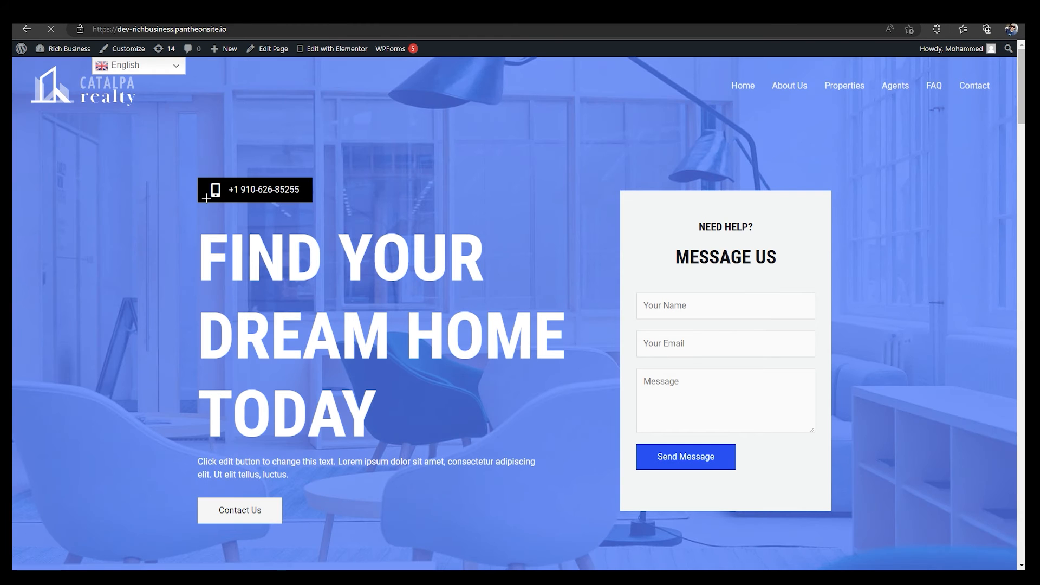
{"action": "key", "text": "alt+Left"}
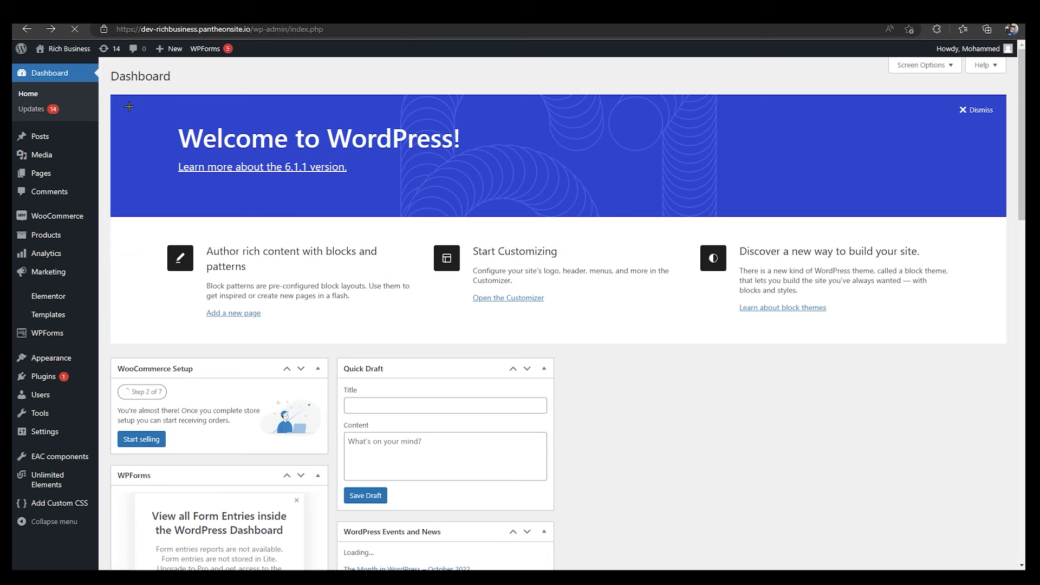
Step: Visit the site's WooCommerce store page to view its products, and return to the WordPress dashboard
{"action": "mouse_move", "coordinate": [68, 49]}
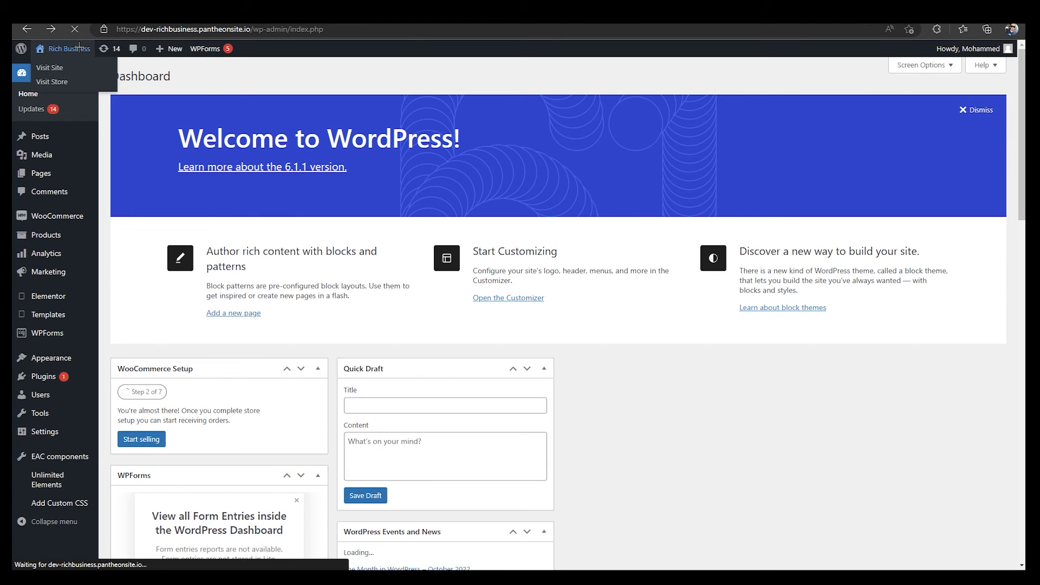
{"action": "left_click", "coordinate": [76, 86]}
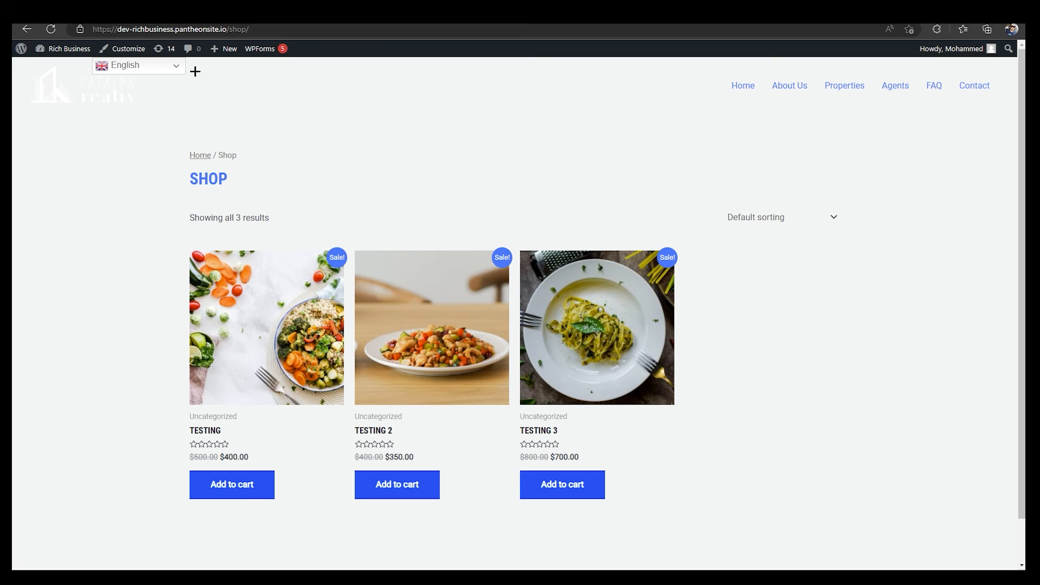
{"action": "left_click", "coordinate": [27, 29]}
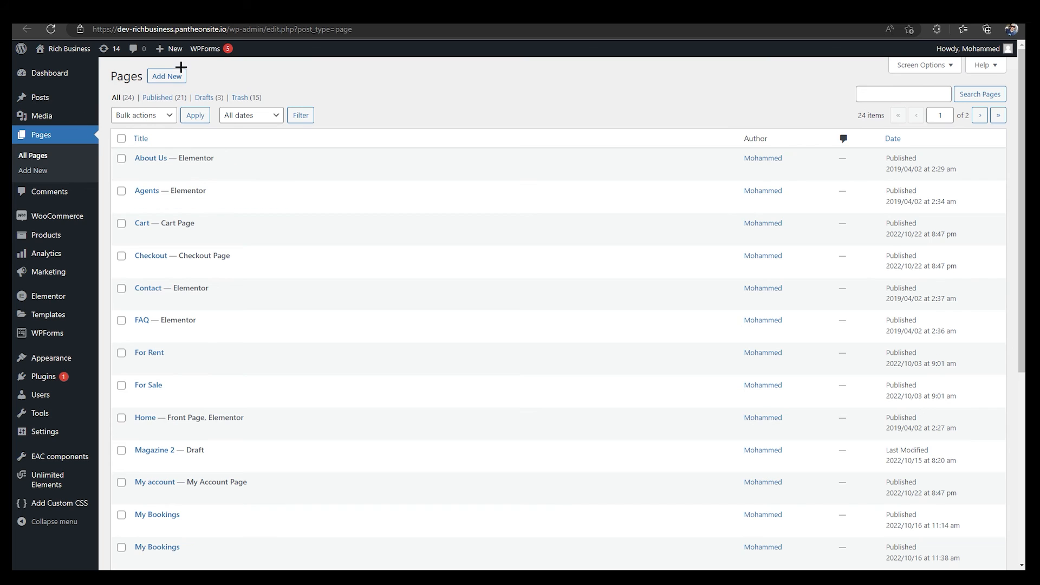
{"action": "key", "text": "alt+Left"}
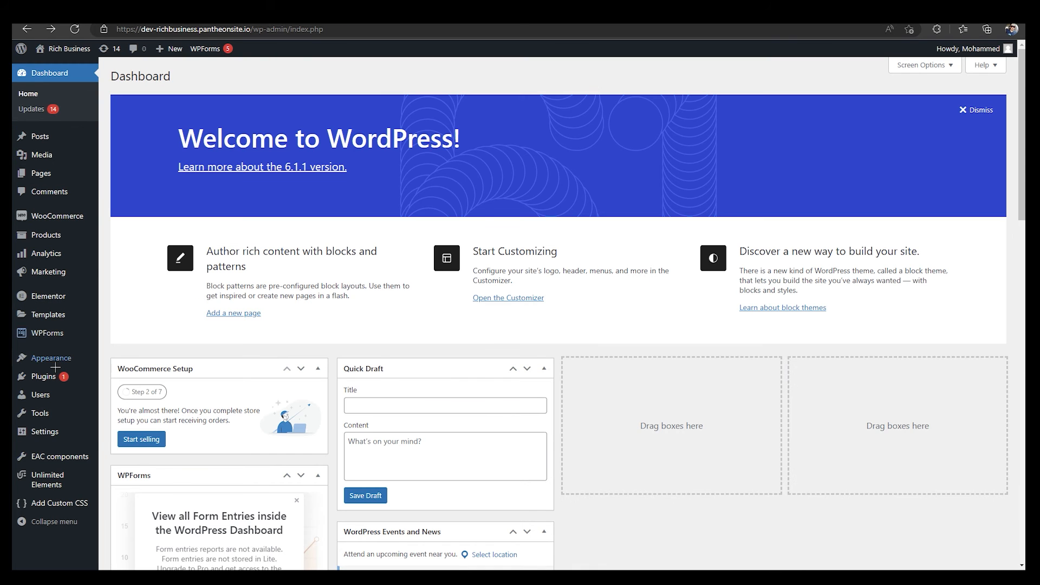
Step: Switch back to the home page's Elementor editor and view the hero section with the Message Us form
{"action": "mouse_move", "coordinate": [57, 379]}
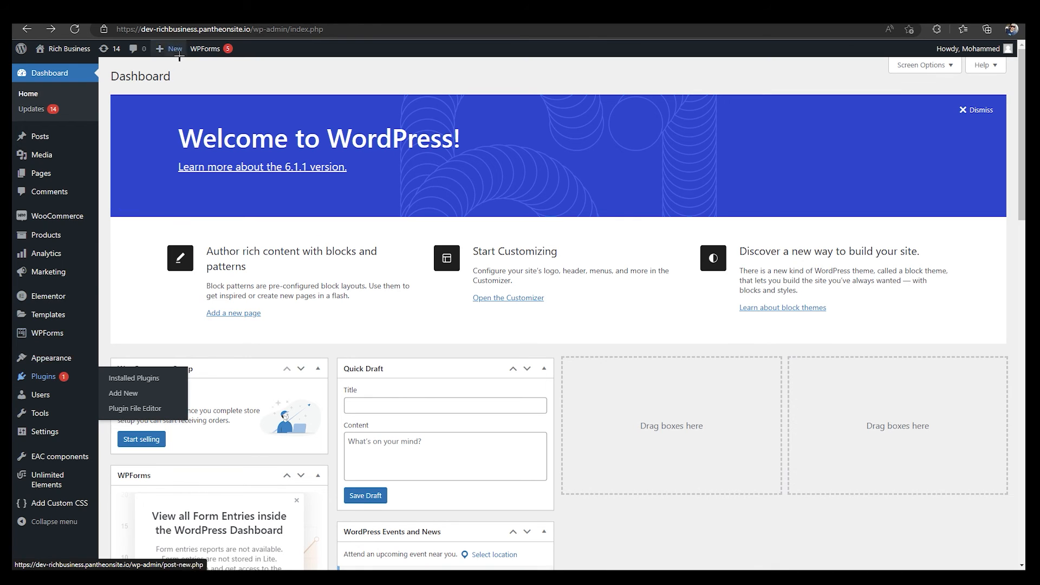
{"action": "left_click", "coordinate": [179, 12]}
{"action": "left_click", "coordinate": [303, 12]}
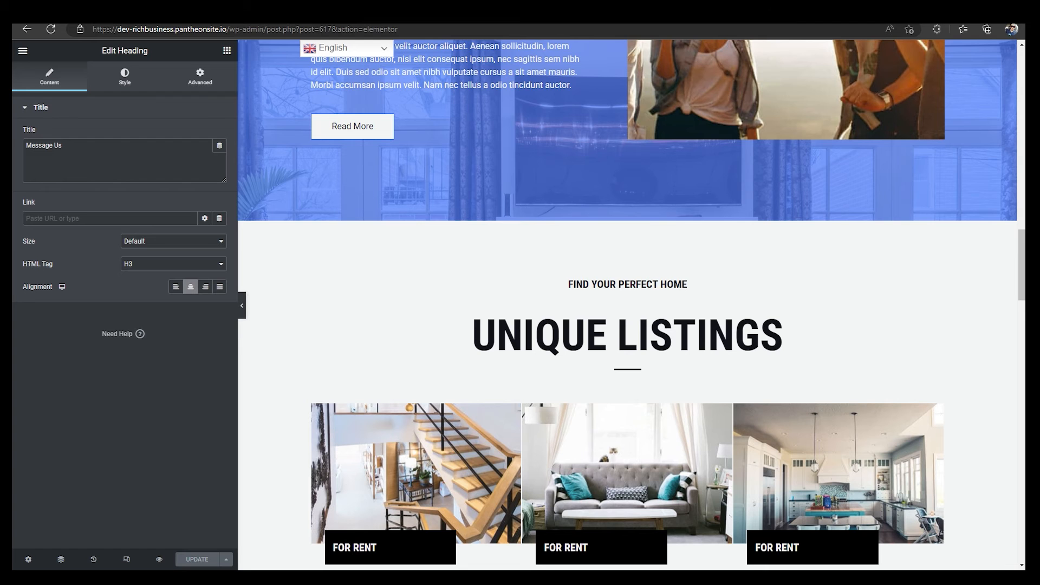
{"action": "scroll", "coordinate": [360, 242], "scroll_direction": "up", "scroll_amount": 20}
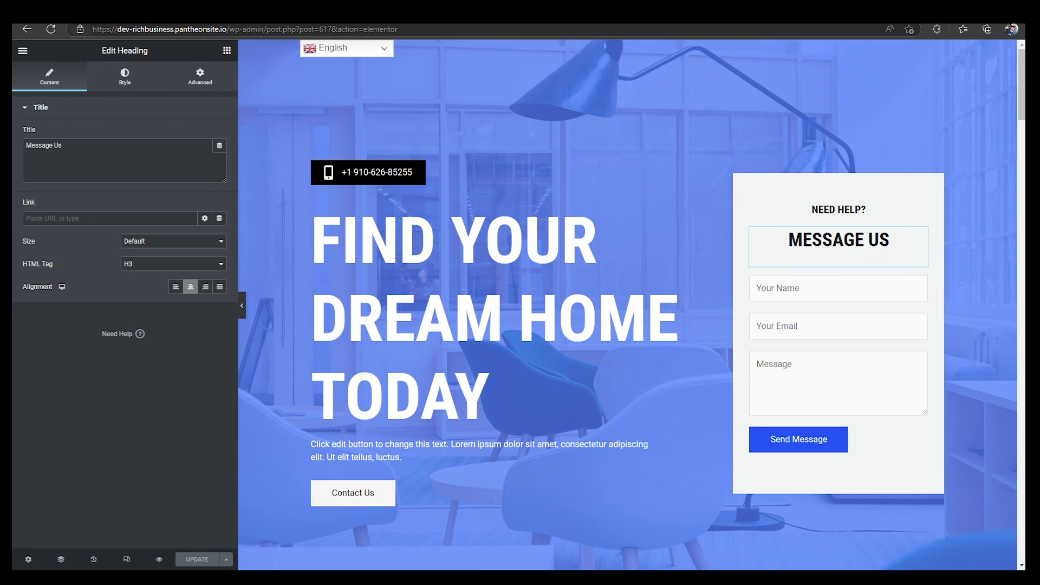
Step: Open the theme customizer from the dashboard and review the items and locations of the site's menu
{"action": "left_click", "coordinate": [70, 11]}
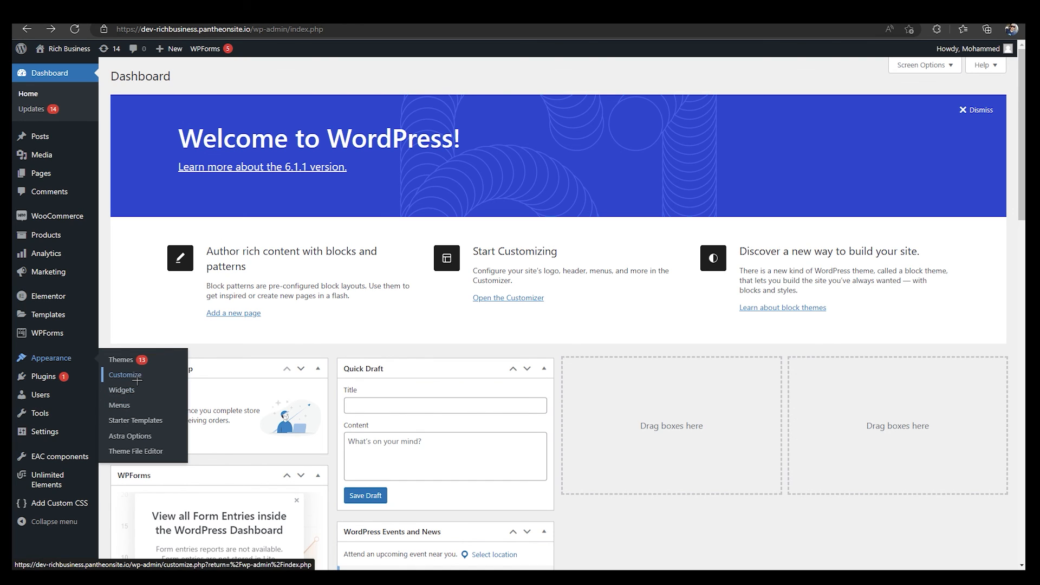
{"action": "left_click", "coordinate": [137, 380]}
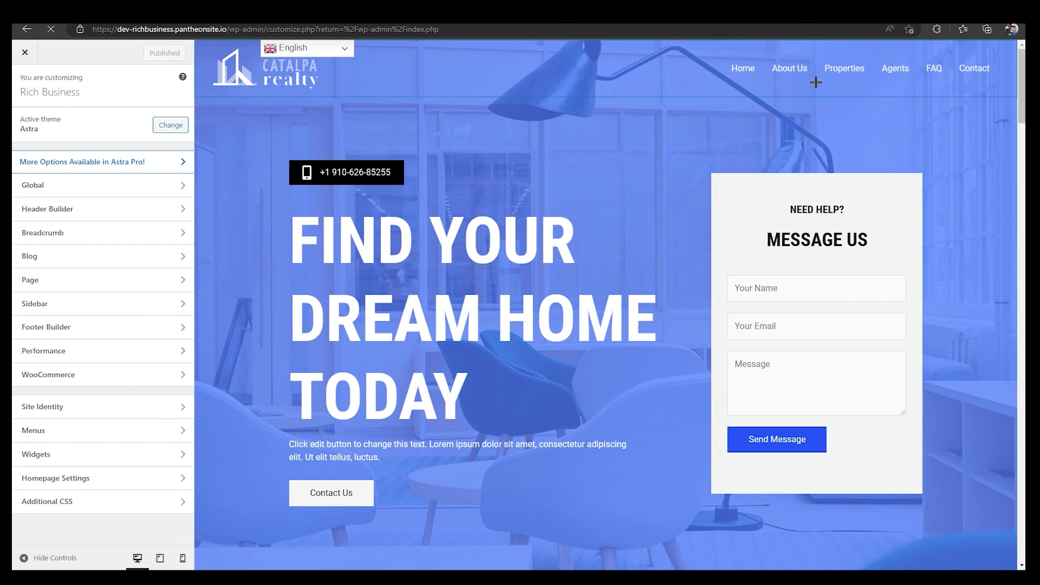
{"action": "left_click", "coordinate": [77, 439]}
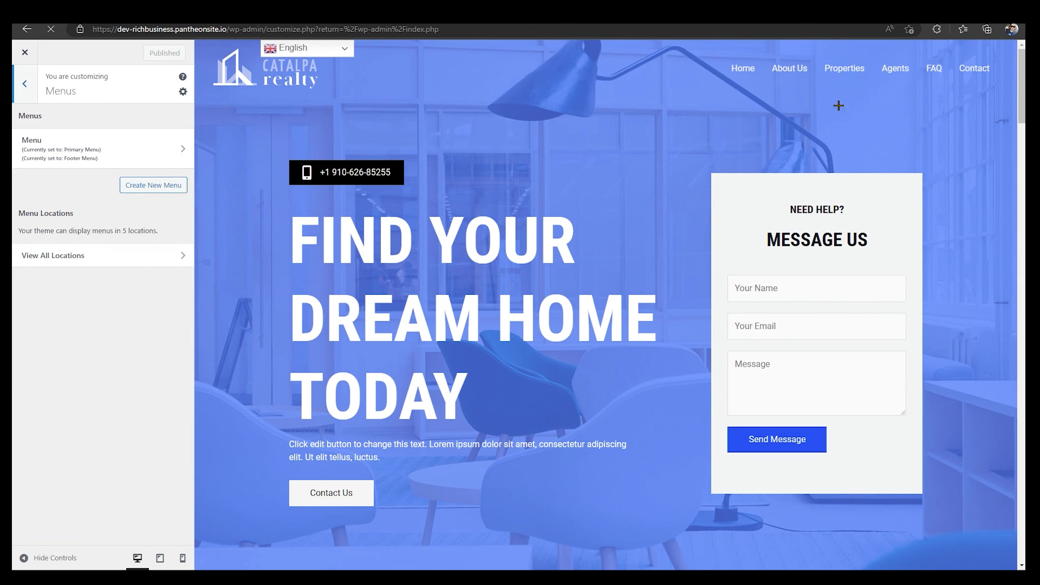
{"action": "left_click", "coordinate": [148, 148]}
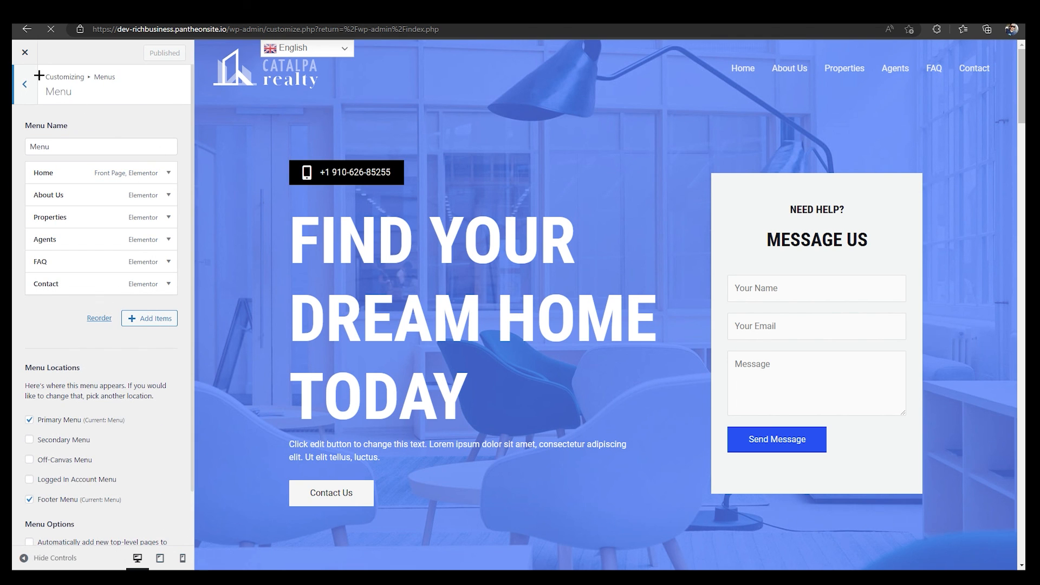
{"action": "left_click", "coordinate": [24, 84]}
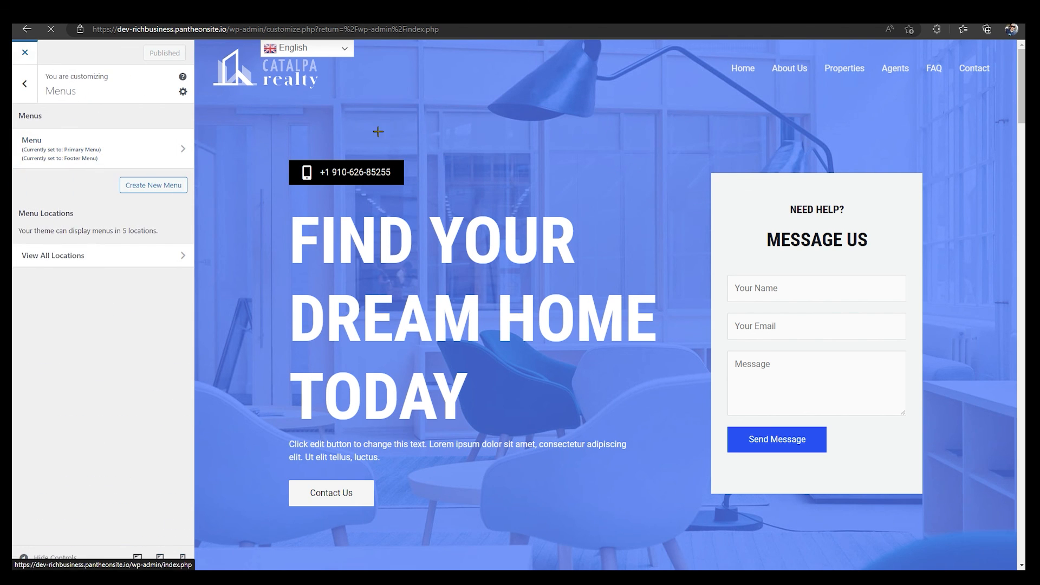